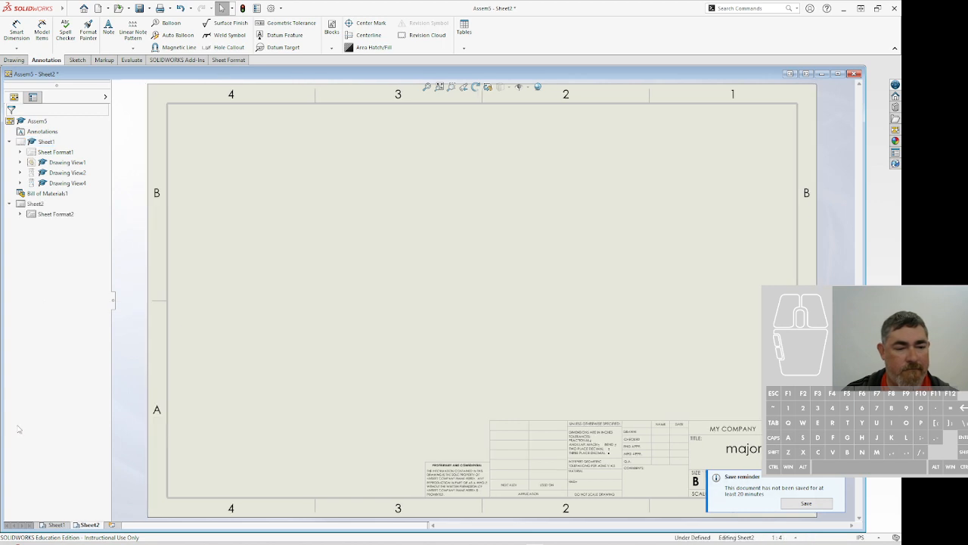
Insert a front model view of Assem4 on Sheet2 and project a top view above it
left_click(14, 60)
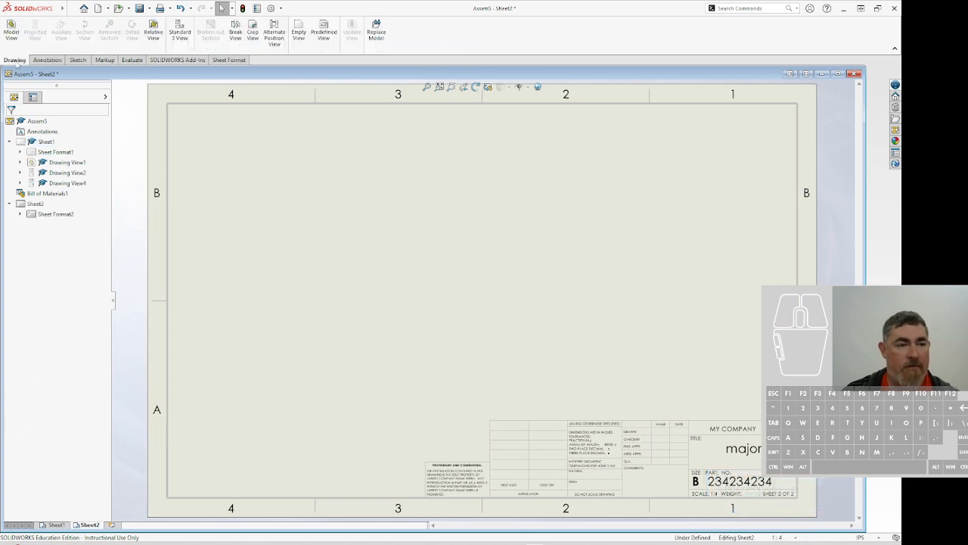
left_click(11, 34)
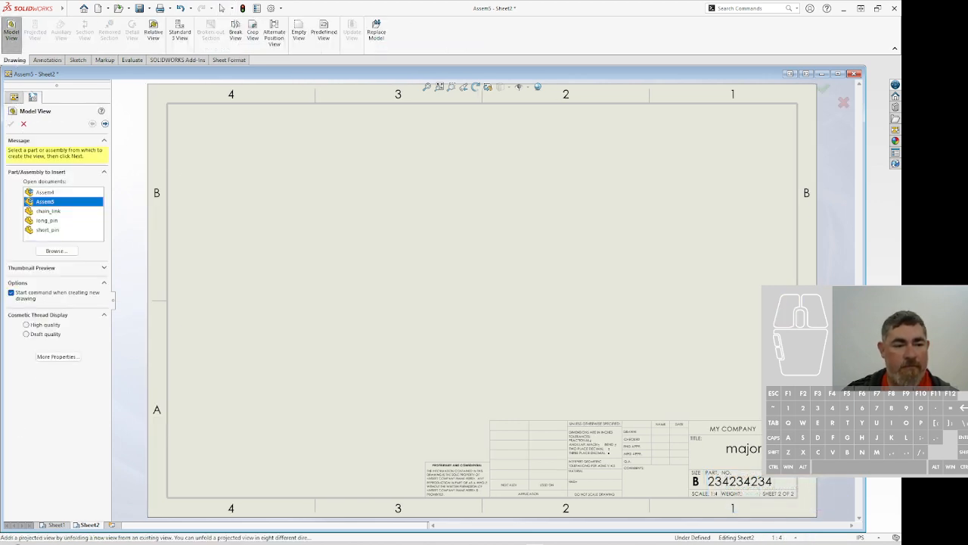
left_click(47, 193)
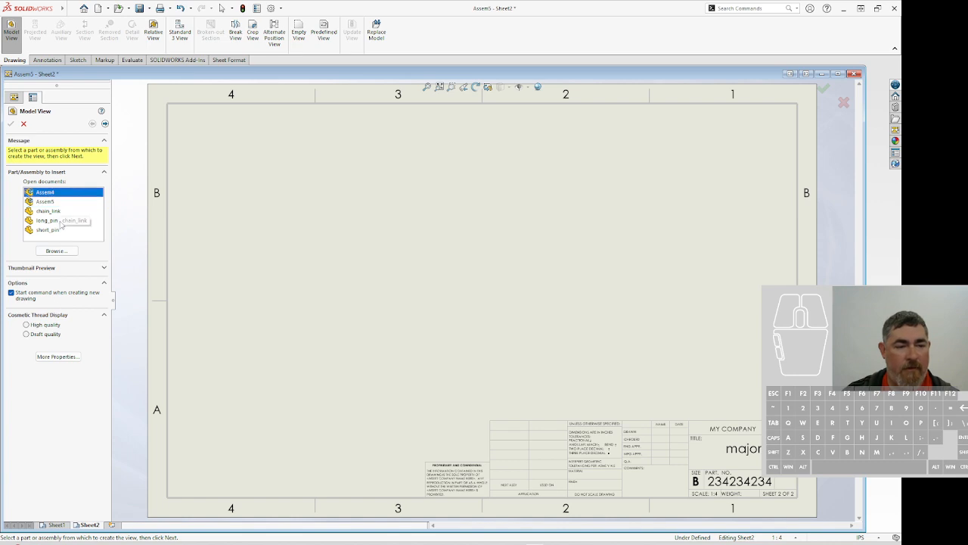
double_click(30, 195)
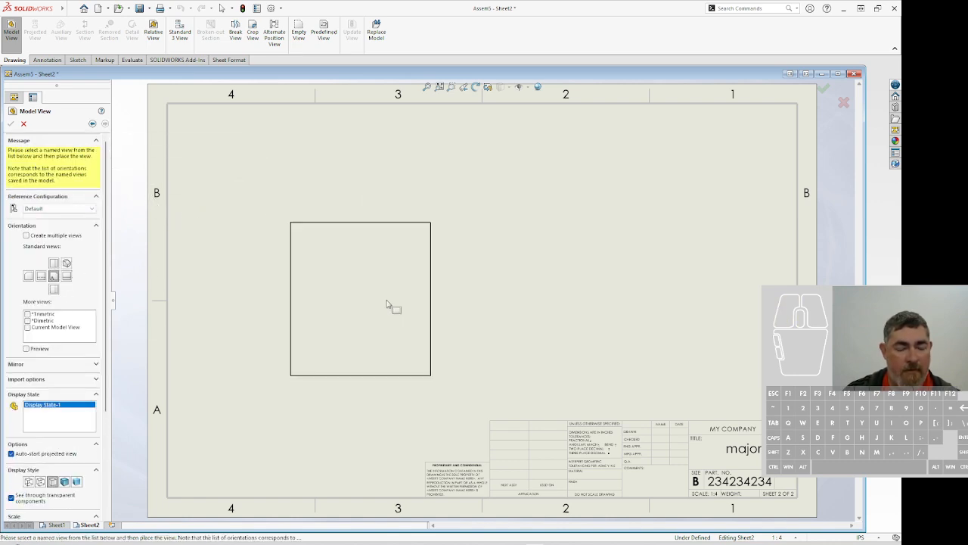
left_click(335, 286)
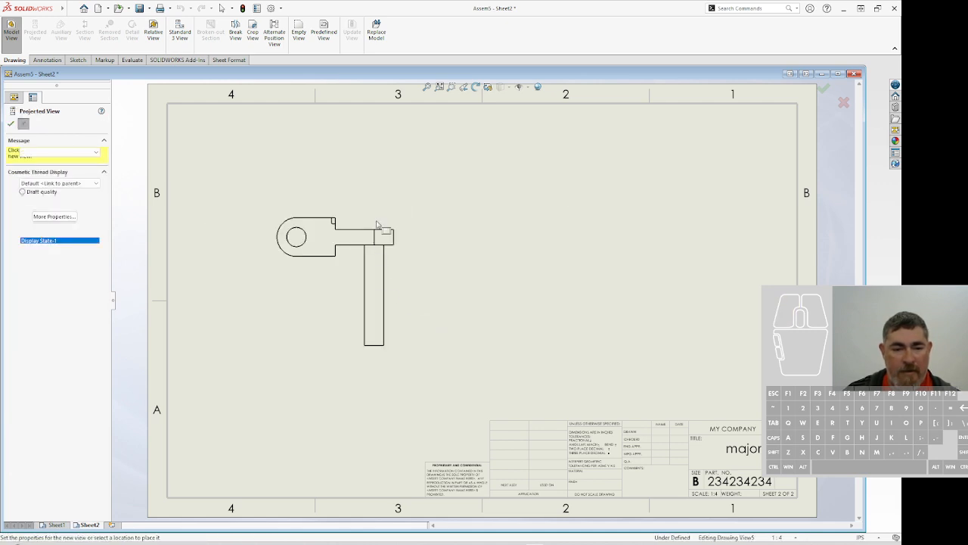
left_click(338, 146)
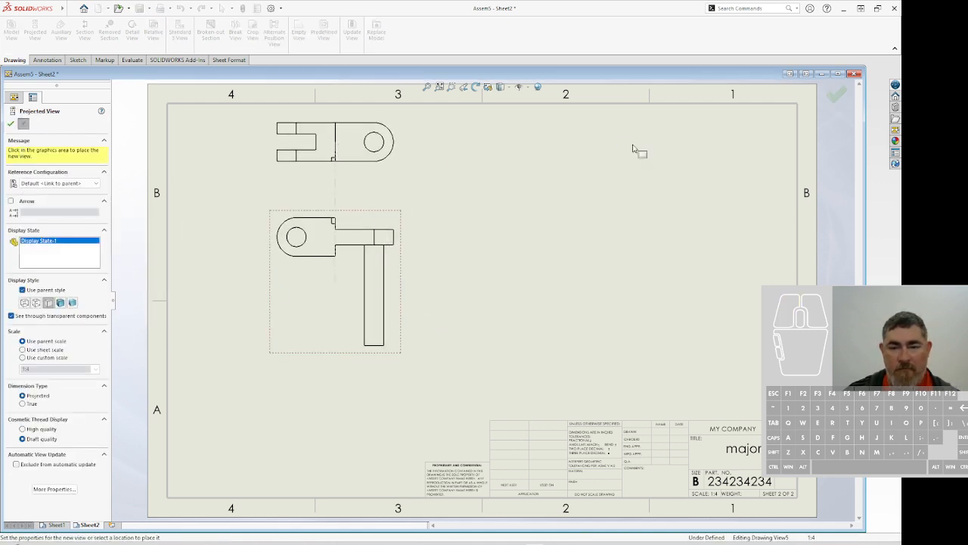
Add a projected isometric view of the assembly and move it to the sheet's upper-right area
left_click(836, 95)
left_click(613, 146)
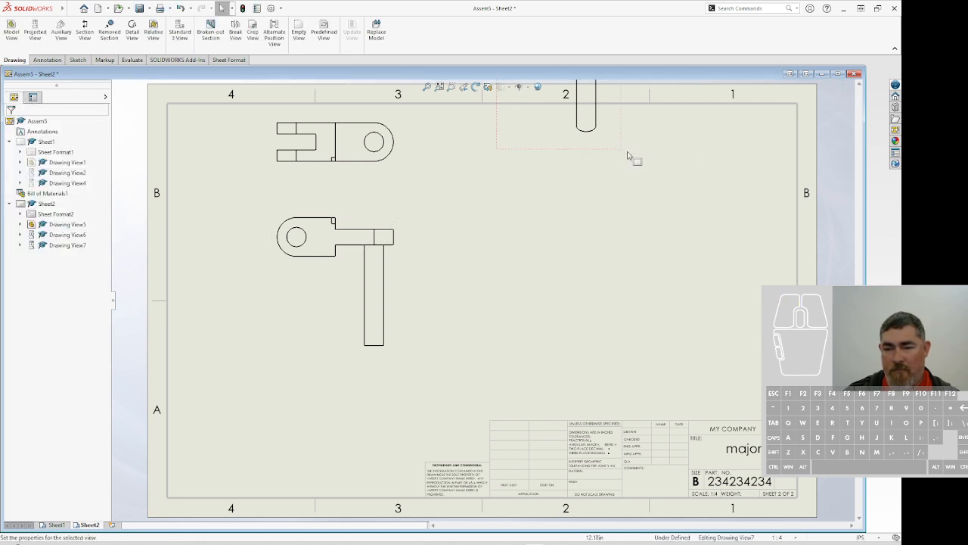
left_click(633, 174)
left_click_drag(616, 152, 734, 284)
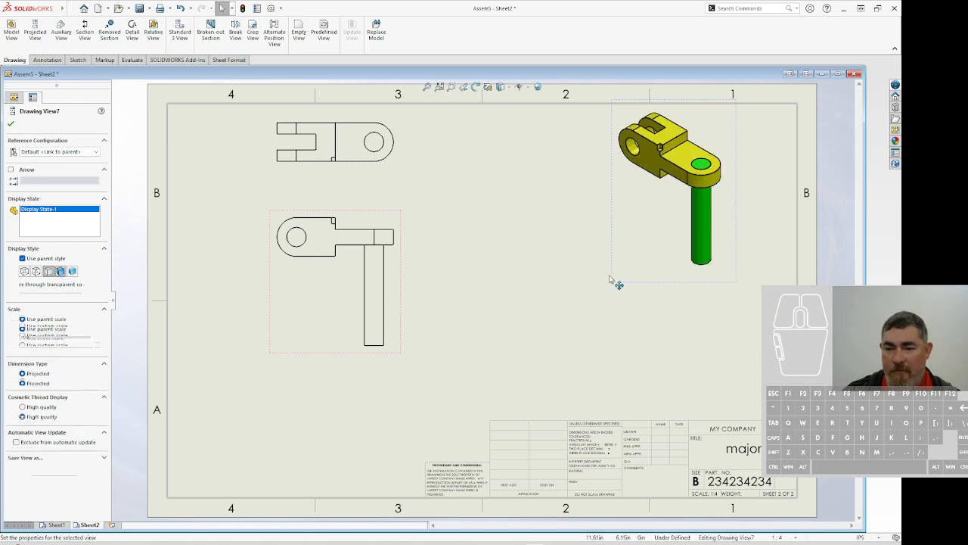
left_click(598, 320)
Insert a top-level bill of materials for the front view using the bom-standard template, placed just above the title block
left_click(47, 60)
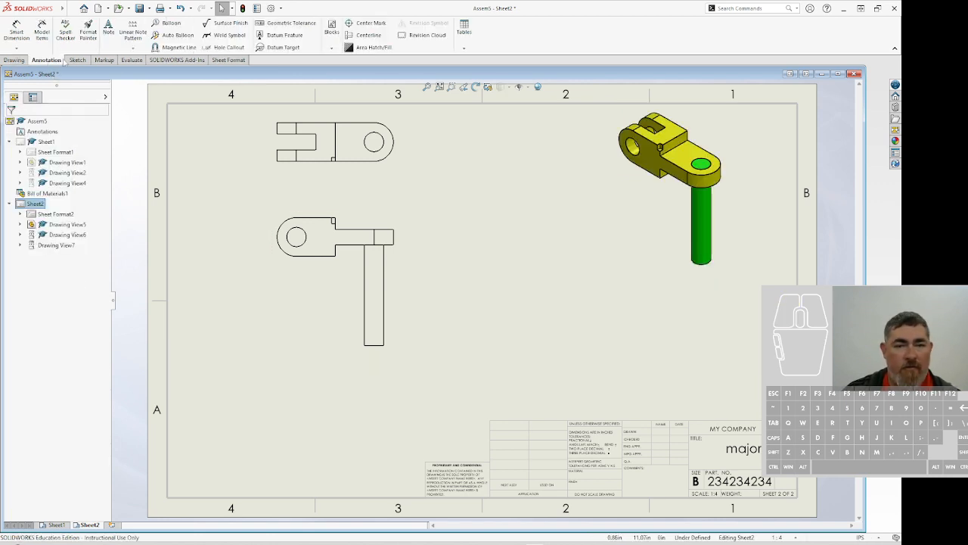
left_click(464, 32)
left_click(492, 83)
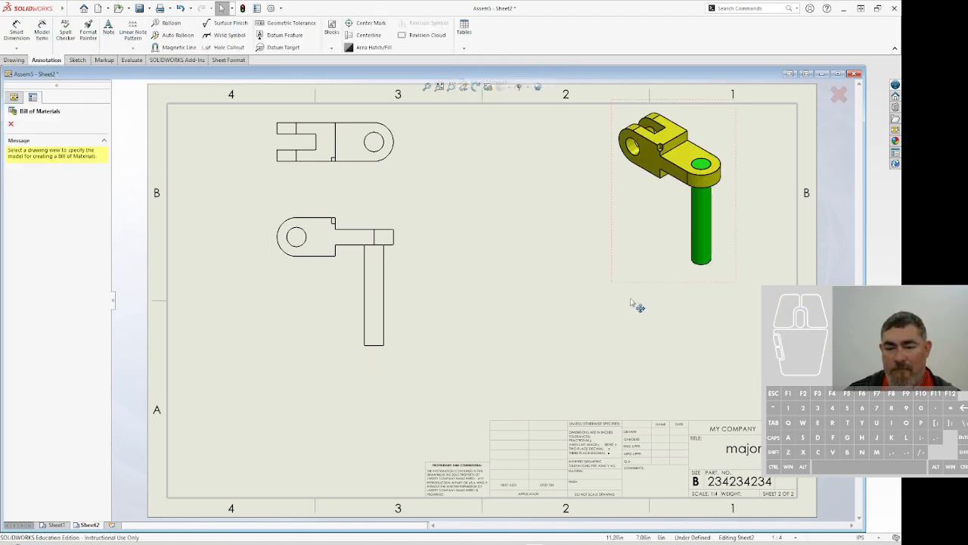
left_click(386, 322)
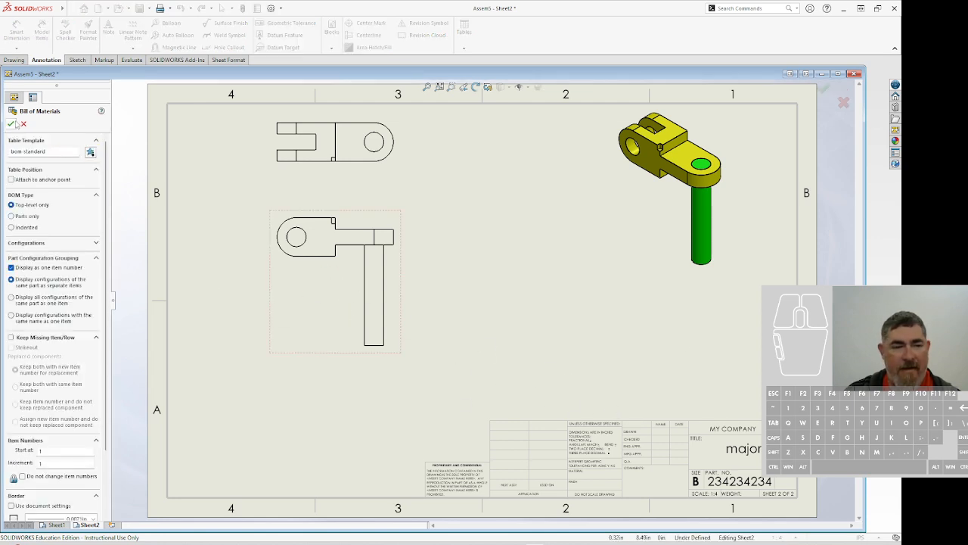
left_click(11, 123)
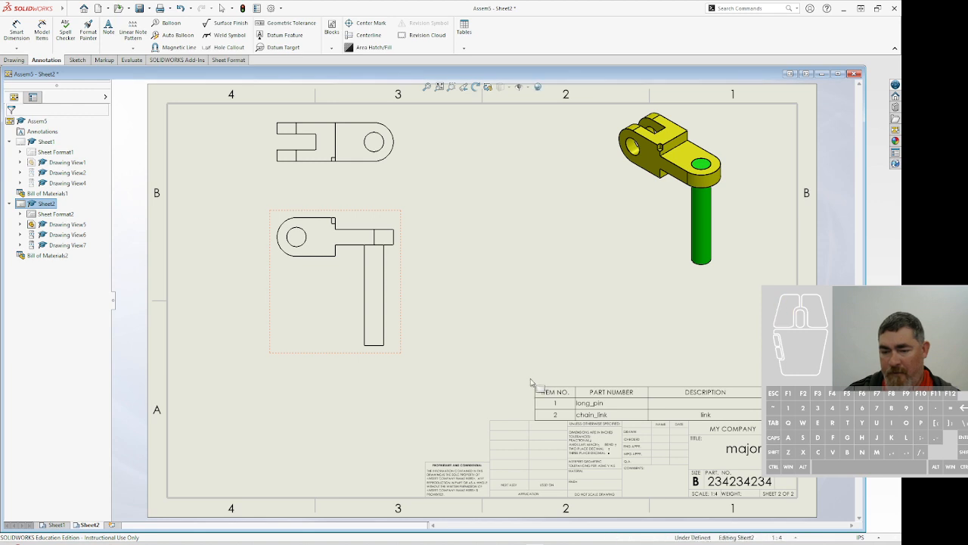
left_click(530, 382)
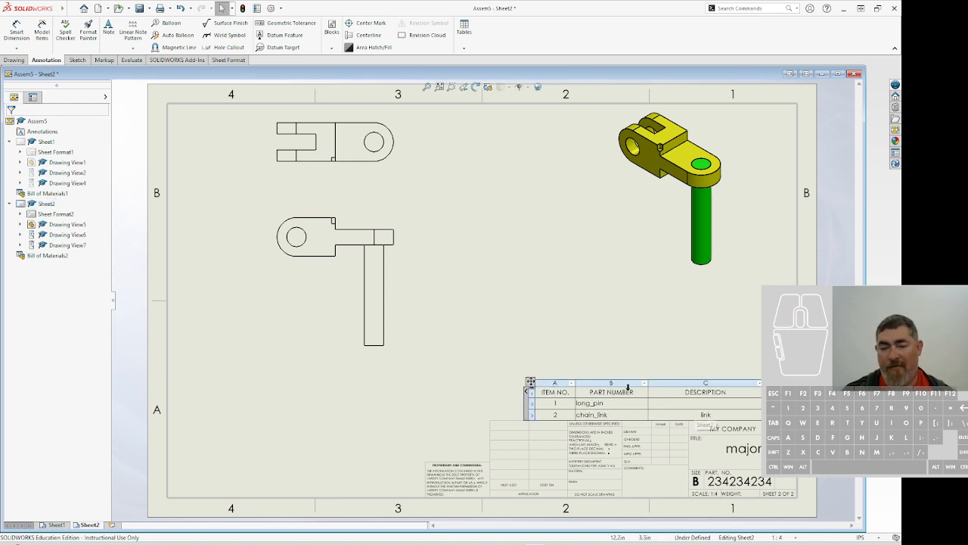
Switch to the long_pin part and open its custom file properties
left_click(823, 73)
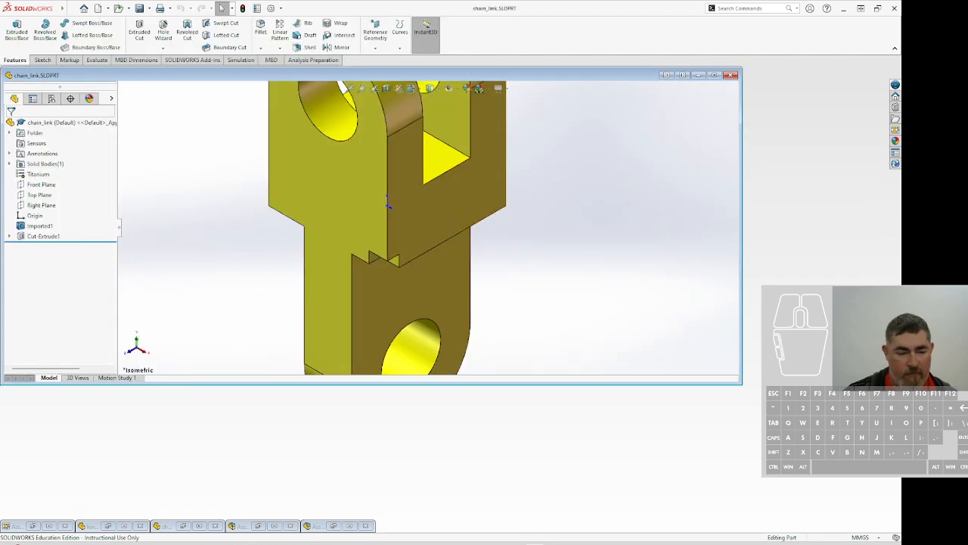
left_click(109, 525)
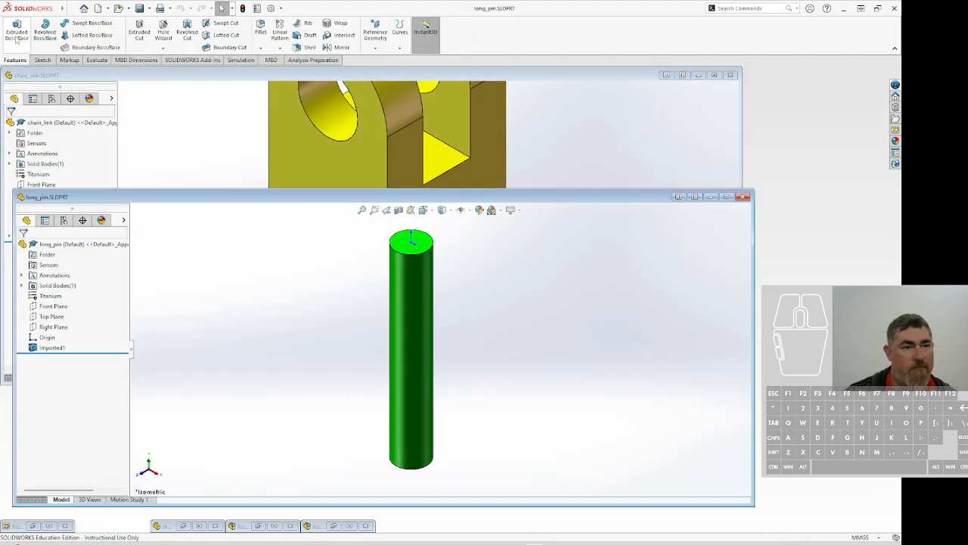
left_click(70, 8)
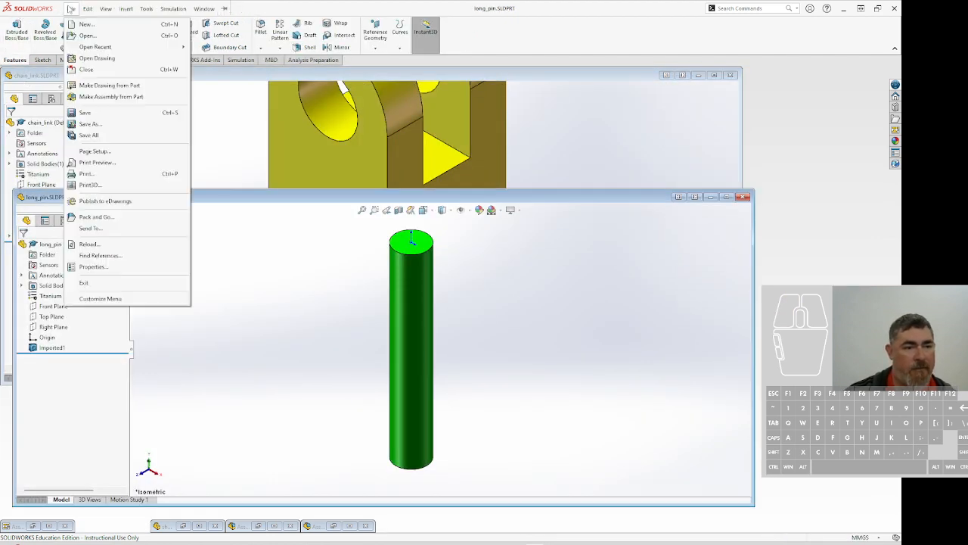
left_click(94, 267)
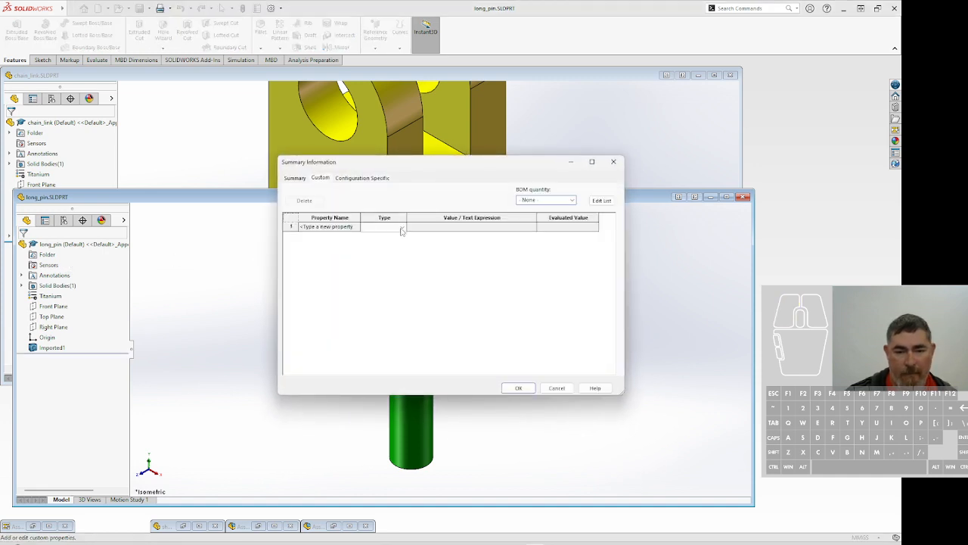
Add the custom properties PartNo 565765 and Description long to the pin, and save the part
left_click(355, 228)
left_click(338, 242)
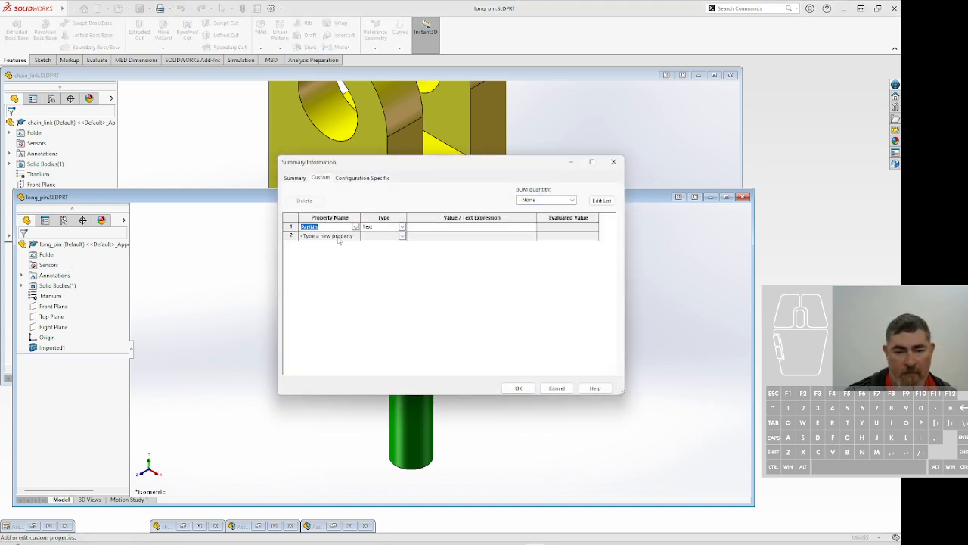
left_click(357, 236)
left_click(346, 245)
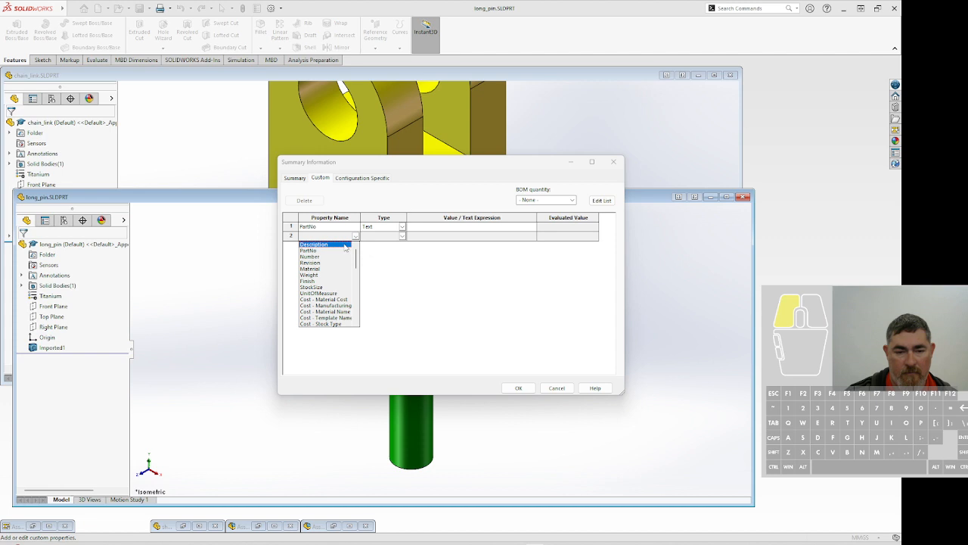
left_click(442, 237)
type("long")
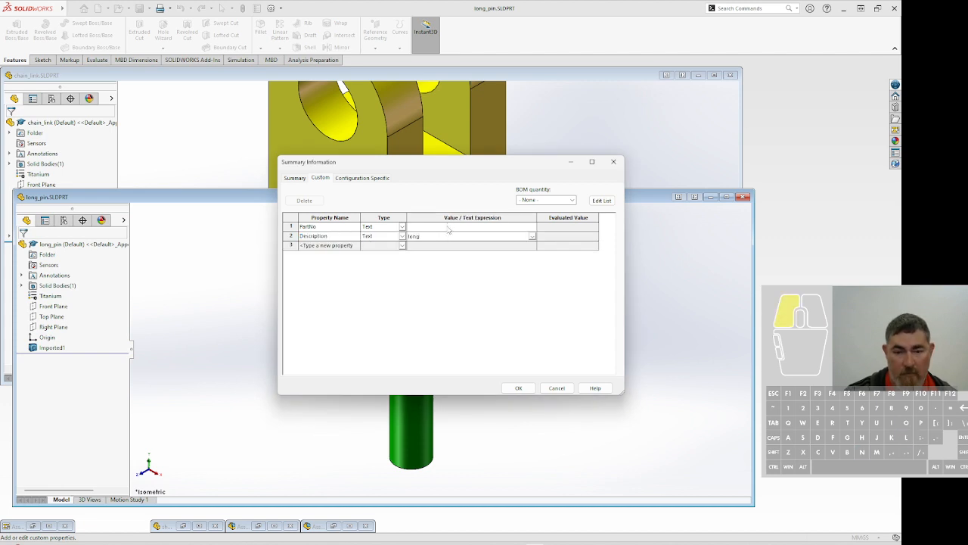
left_click(447, 227)
type("555765")
left_click(517, 388)
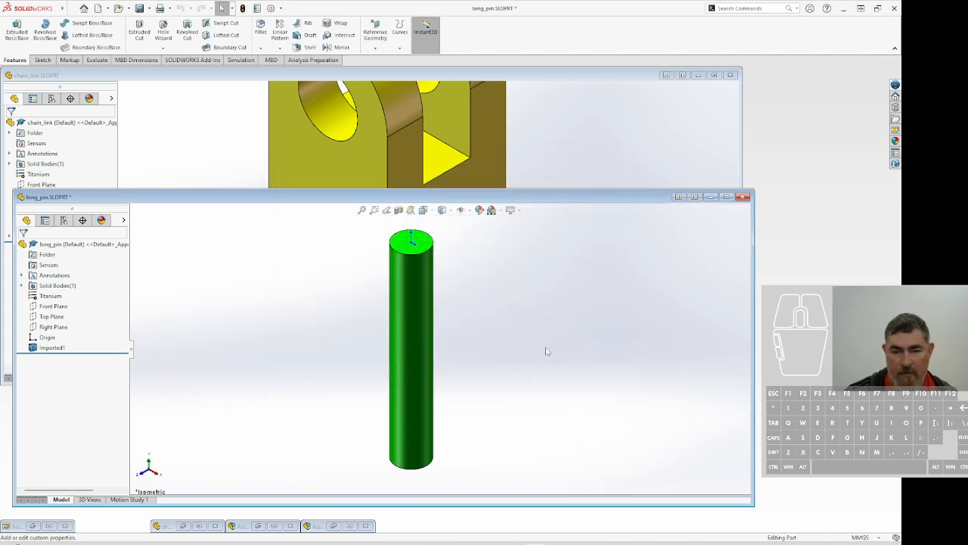
key("ctrl+s")
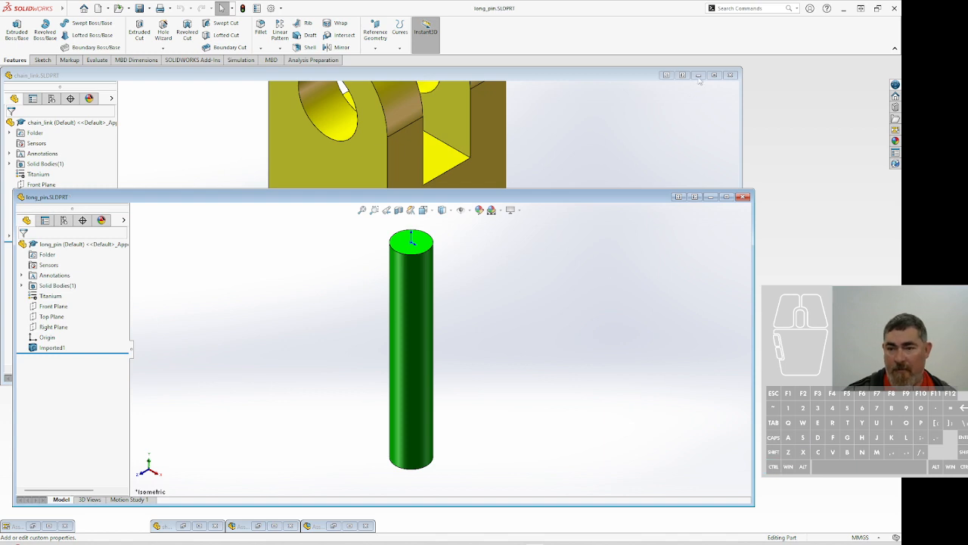
Return to the Assem5 drawing and move the bill of materials header row to the bottom of the table
left_click(698, 75)
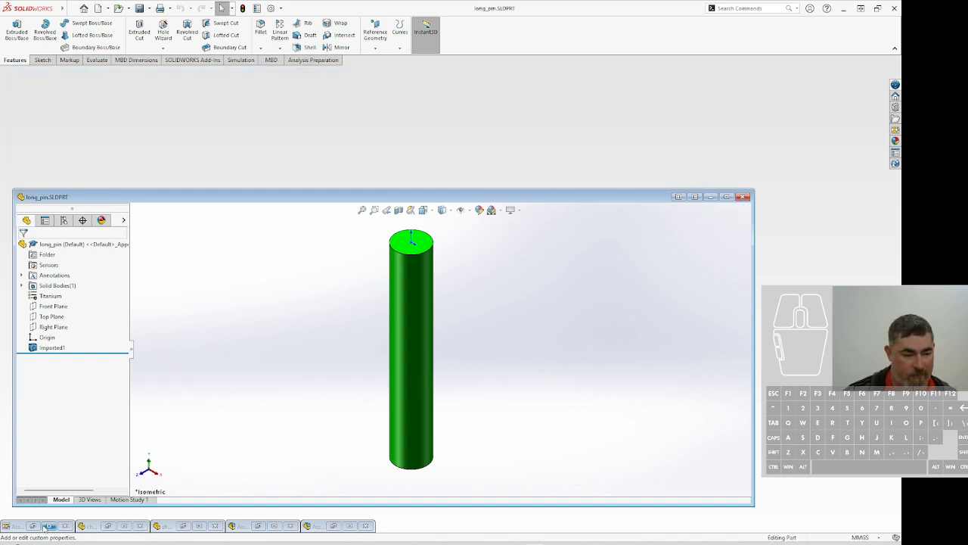
left_click(48, 525)
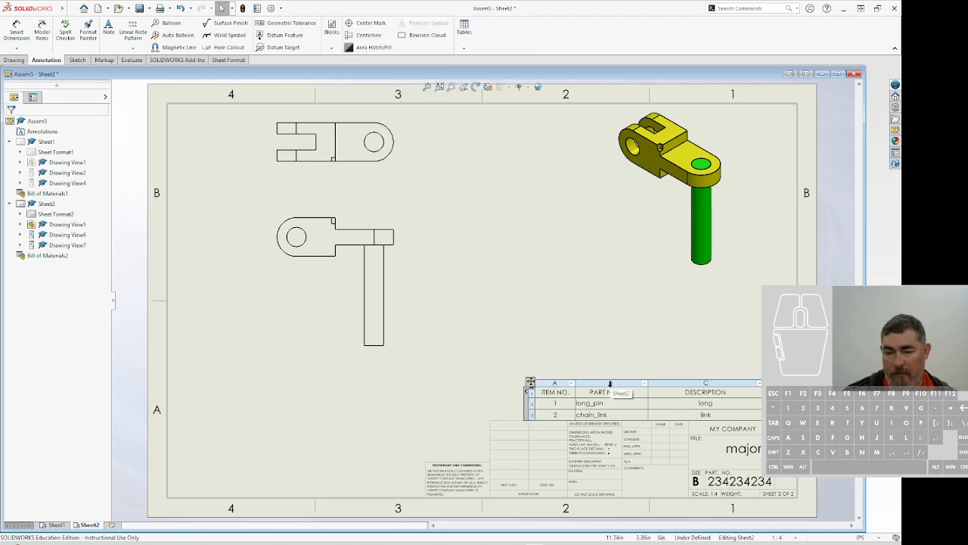
left_click(609, 384)
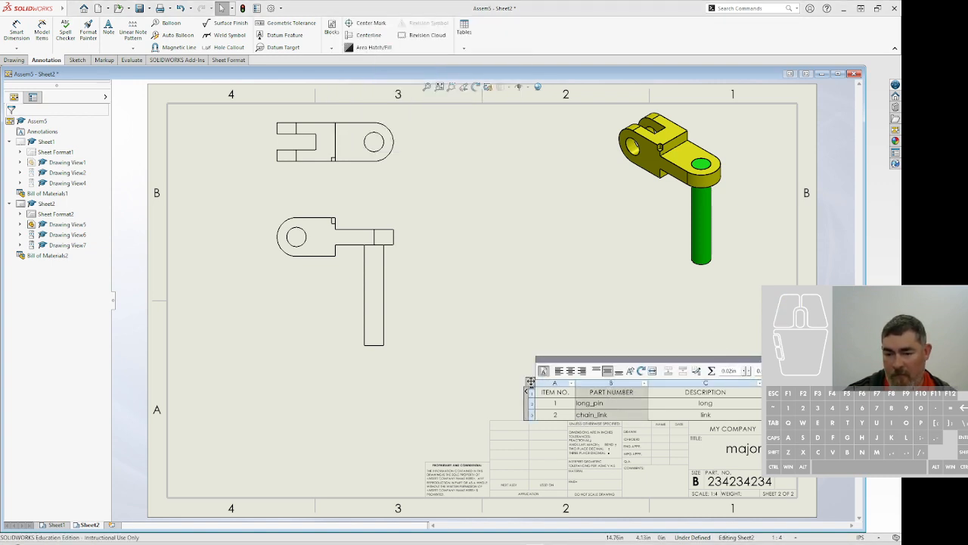
left_click(652, 370)
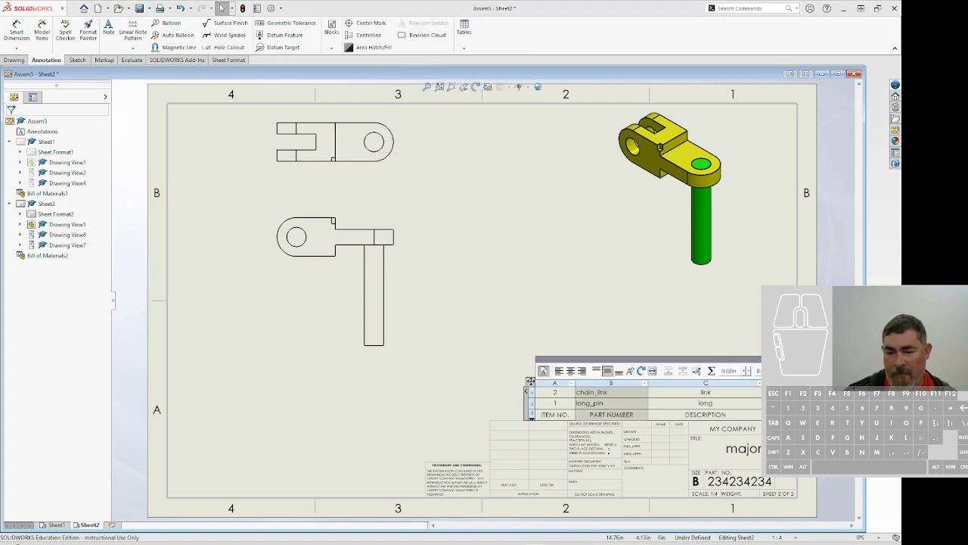
Change the bill of materials' part number column to the custom property PartNo
left_click(530, 381)
left_click(646, 365)
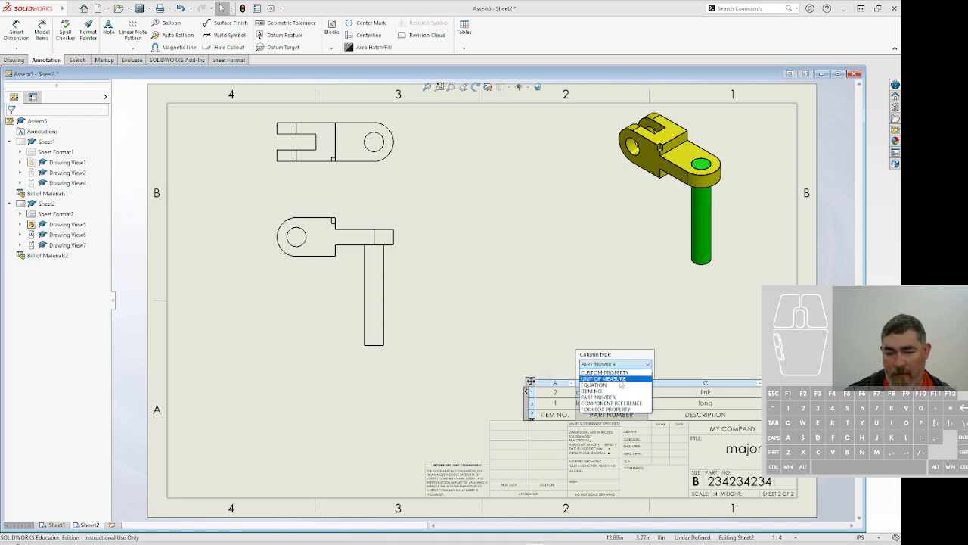
left_click(620, 372)
left_click(622, 372)
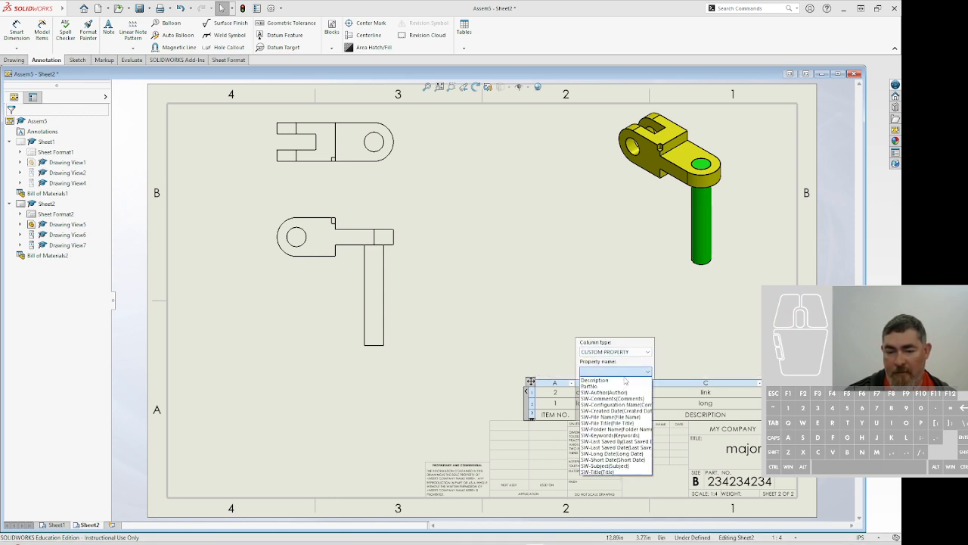
left_click(618, 387)
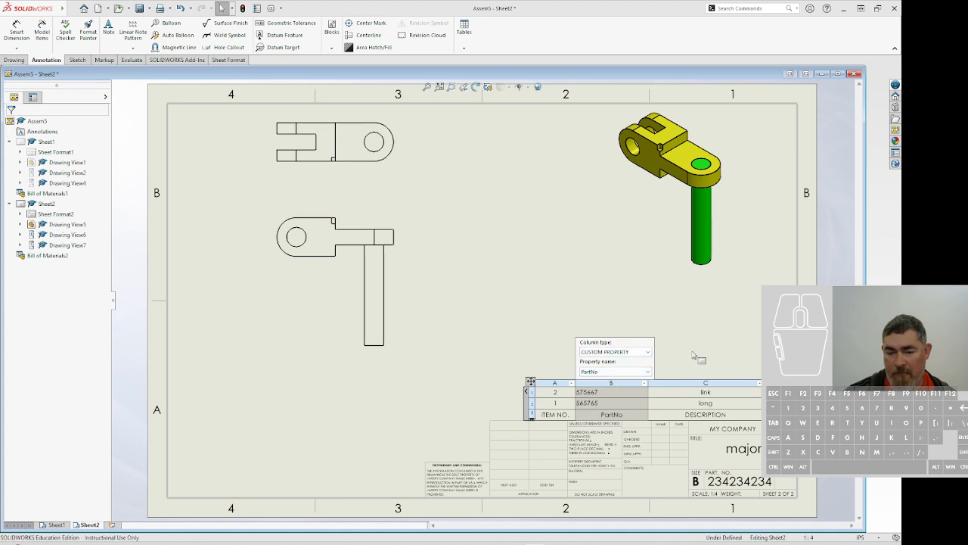
left_click(472, 301)
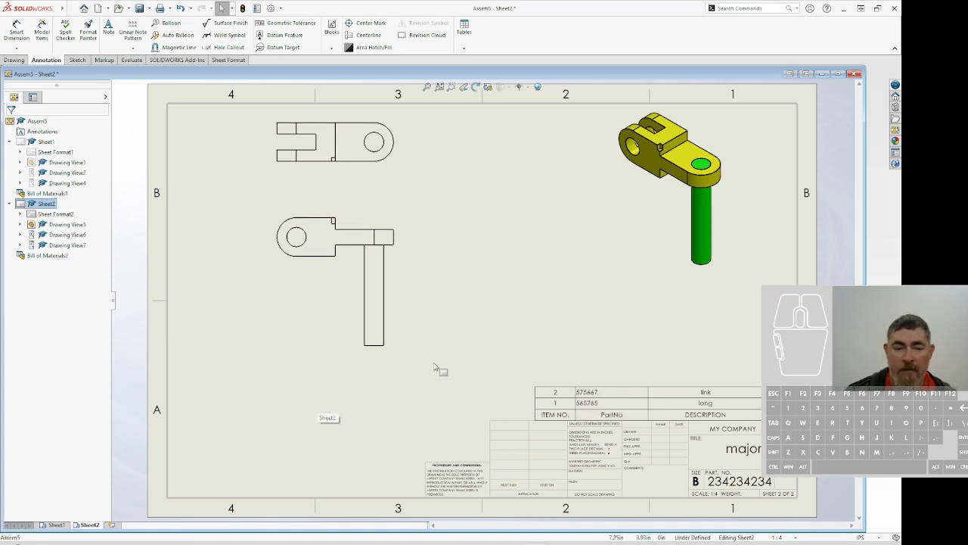
Add two blank sheets, Sheet3 and Sheet4, to the drawing
right_click(47, 318)
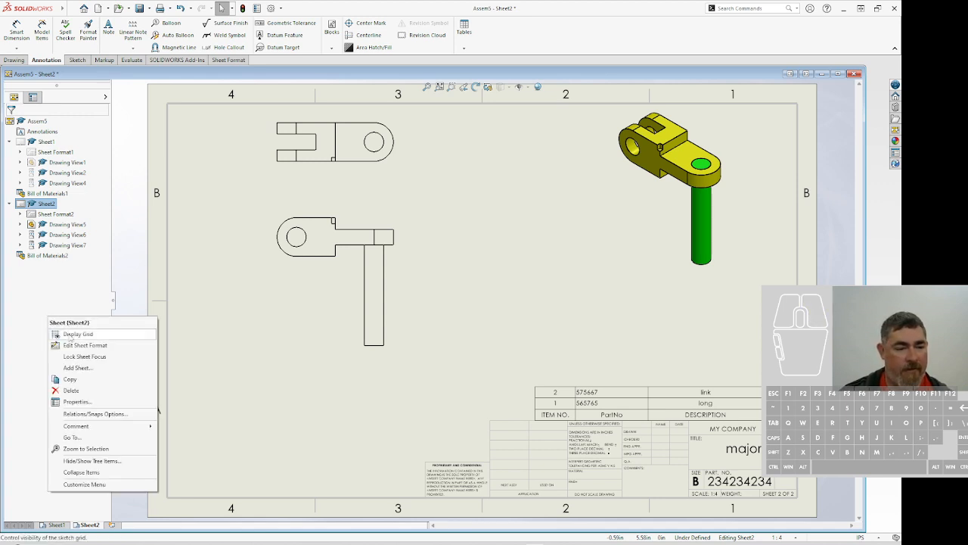
left_click(79, 369)
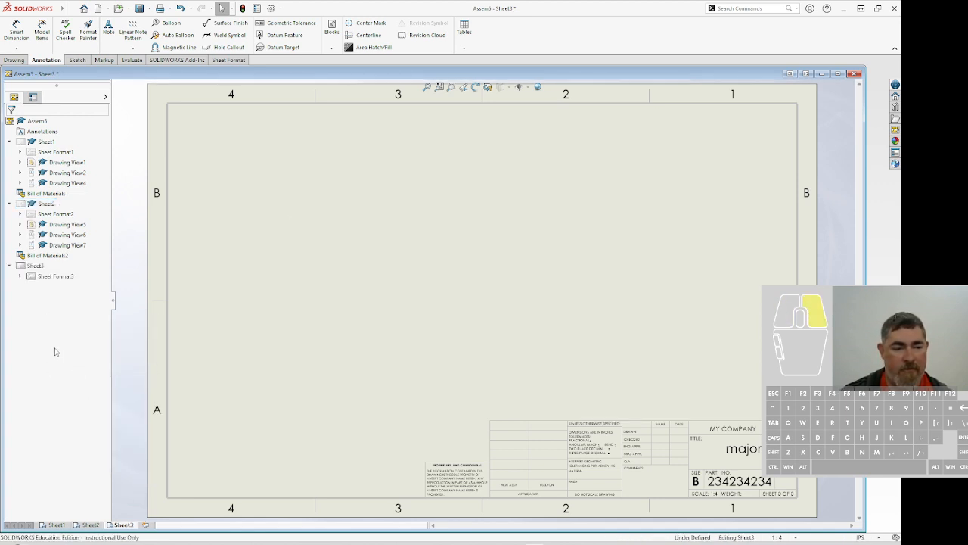
right_click(56, 347)
left_click(35, 265)
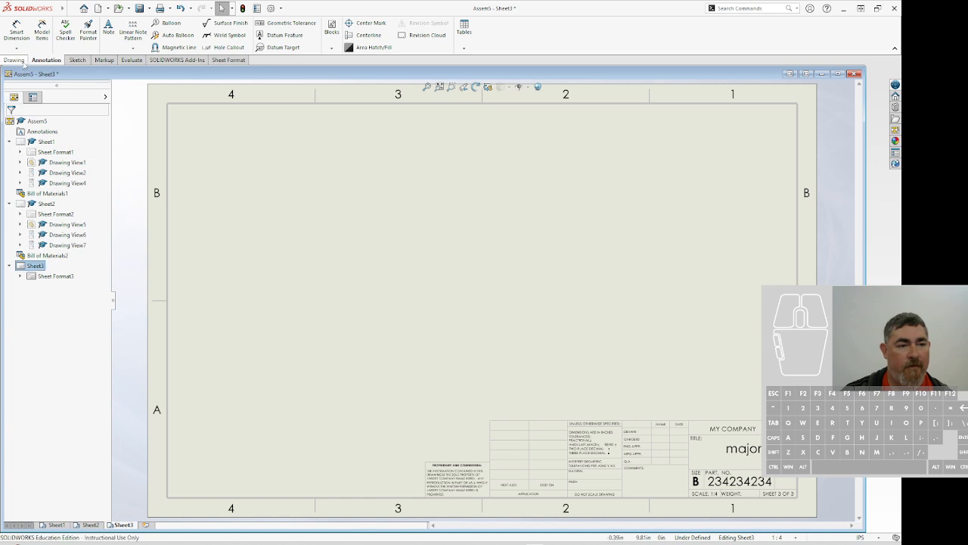
right_click(71, 325)
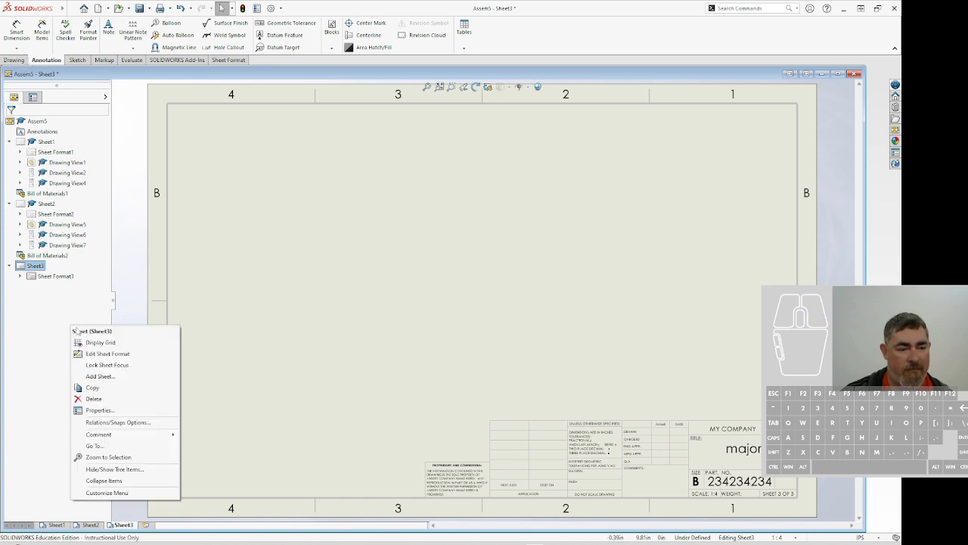
left_click(102, 380)
right_click(51, 362)
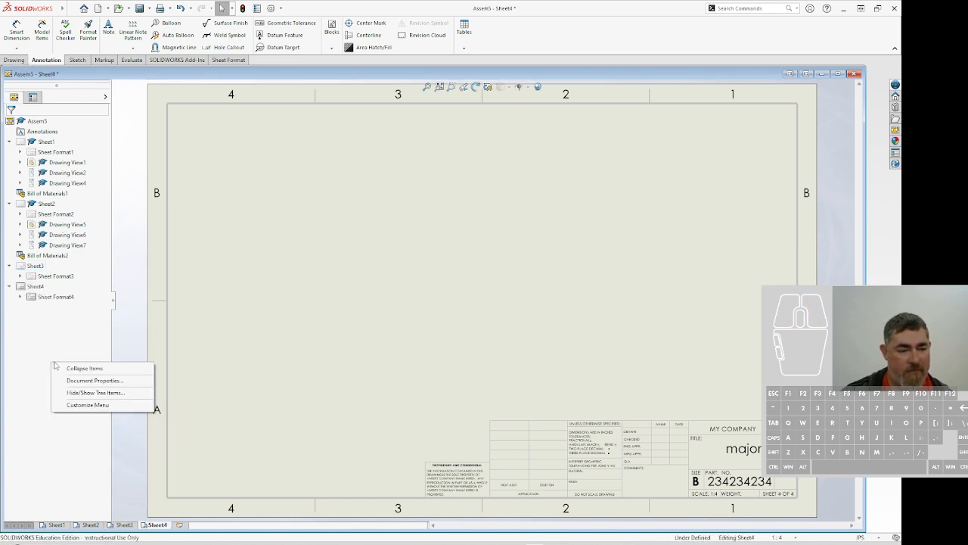
left_click(29, 347)
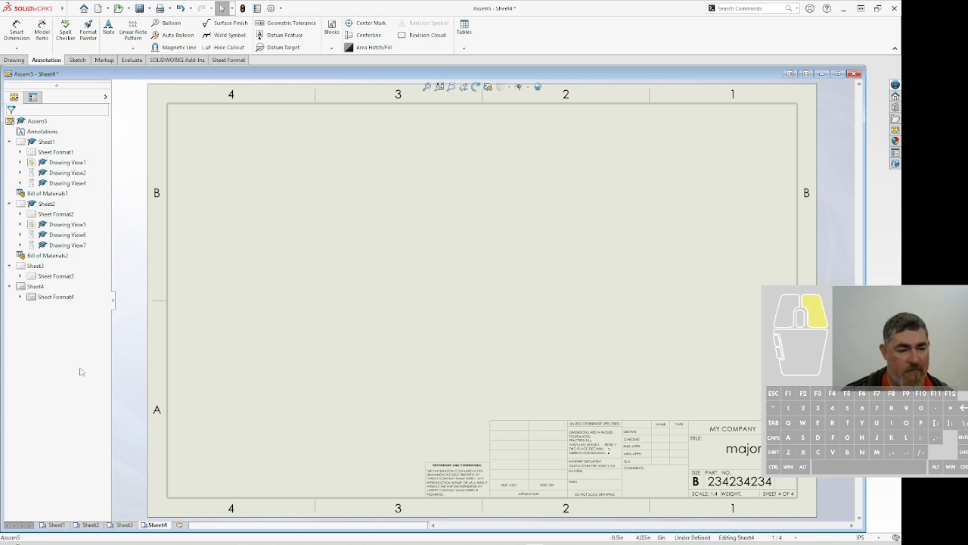
right_click(80, 369)
left_click(50, 359)
right_click(51, 360)
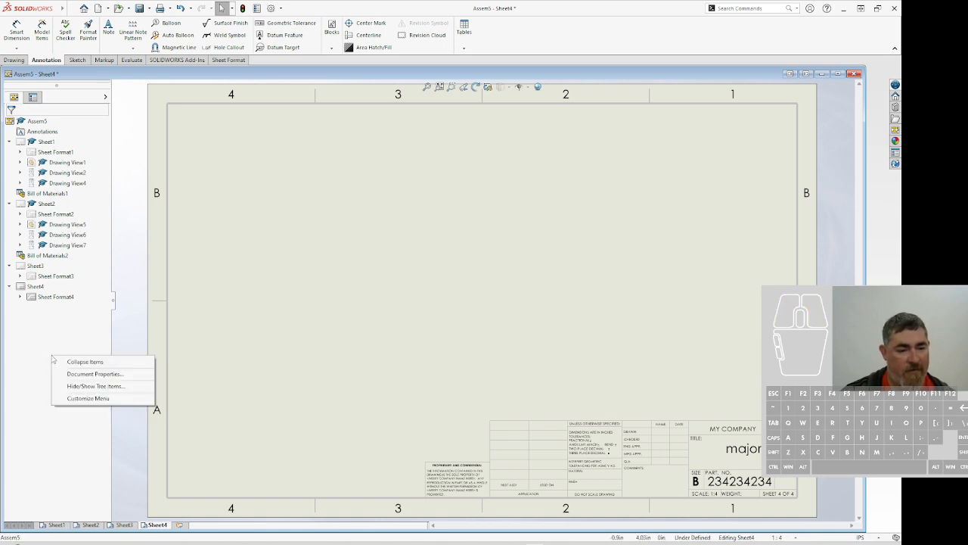
left_click(50, 360)
Add one more blank sheet, Sheet5, to the drawing
left_click(35, 265)
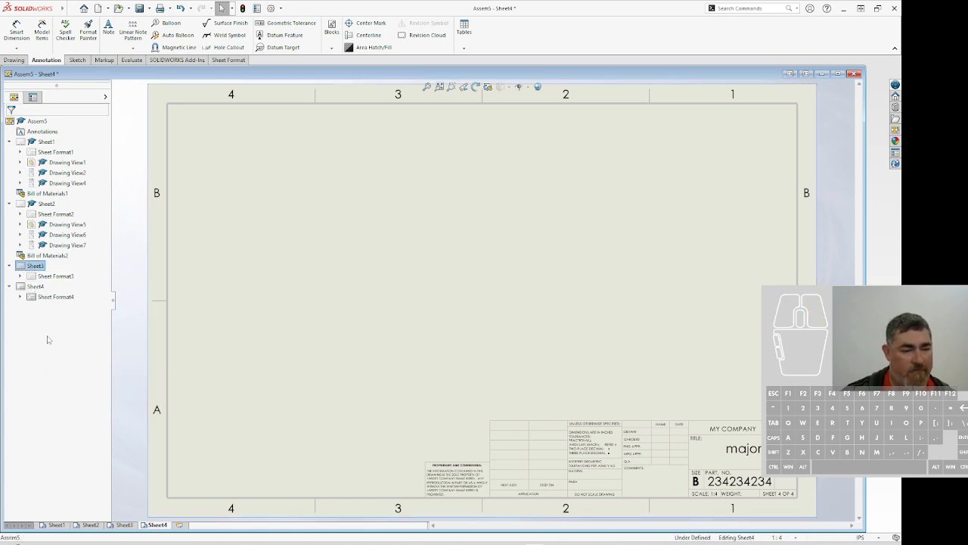
right_click(50, 338)
left_click(75, 377)
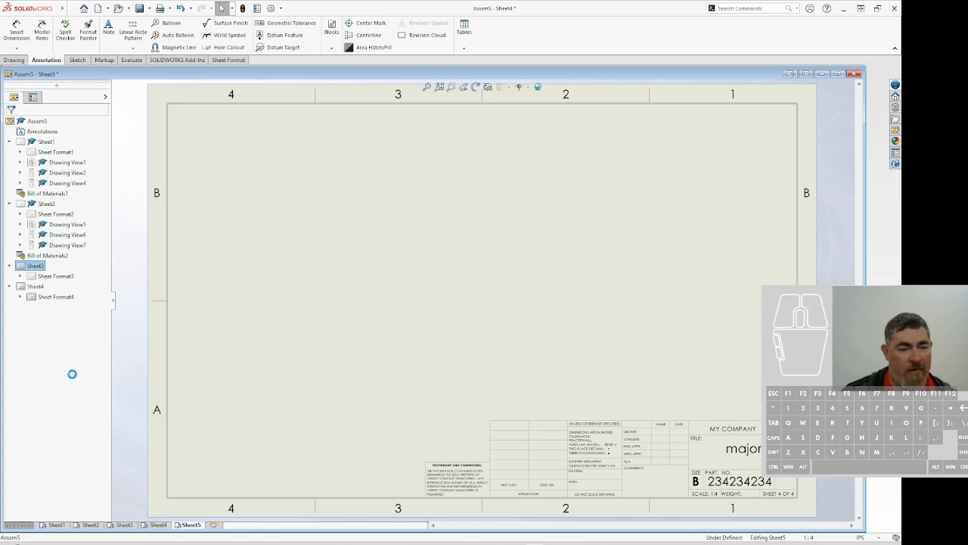
Place a single model view of the chain_link part on Sheet3, without projected views, and activate Sheet4
left_click(21, 267)
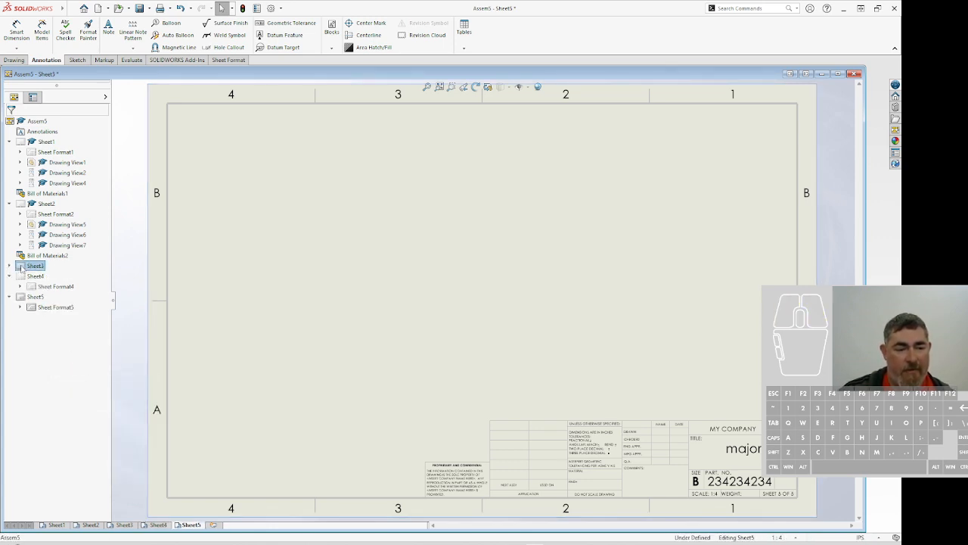
left_click(19, 270)
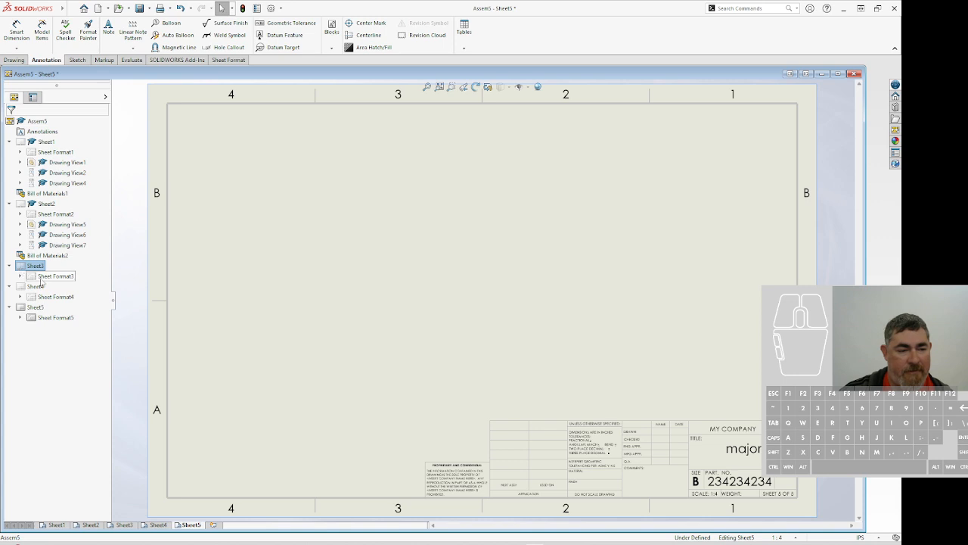
left_click(124, 525)
left_click(15, 60)
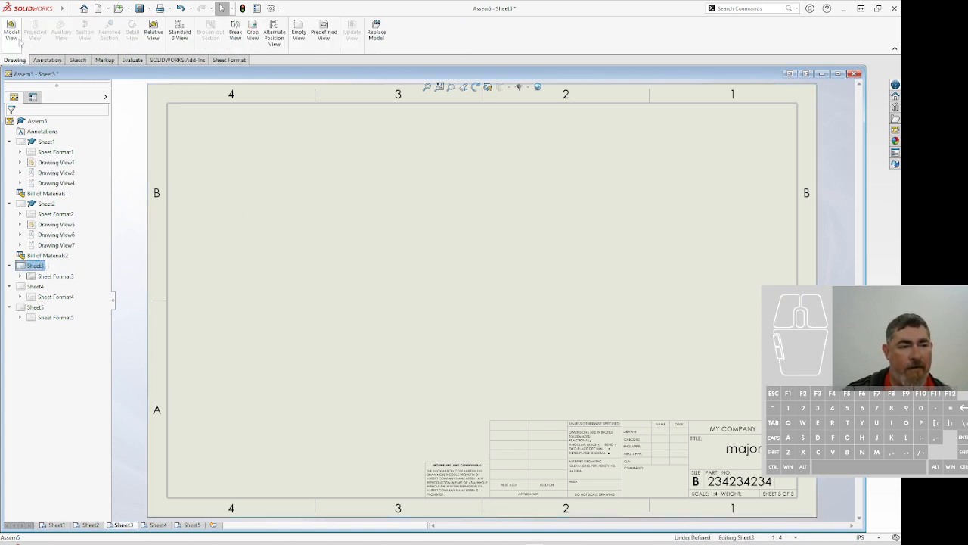
left_click(11, 32)
left_click(52, 212)
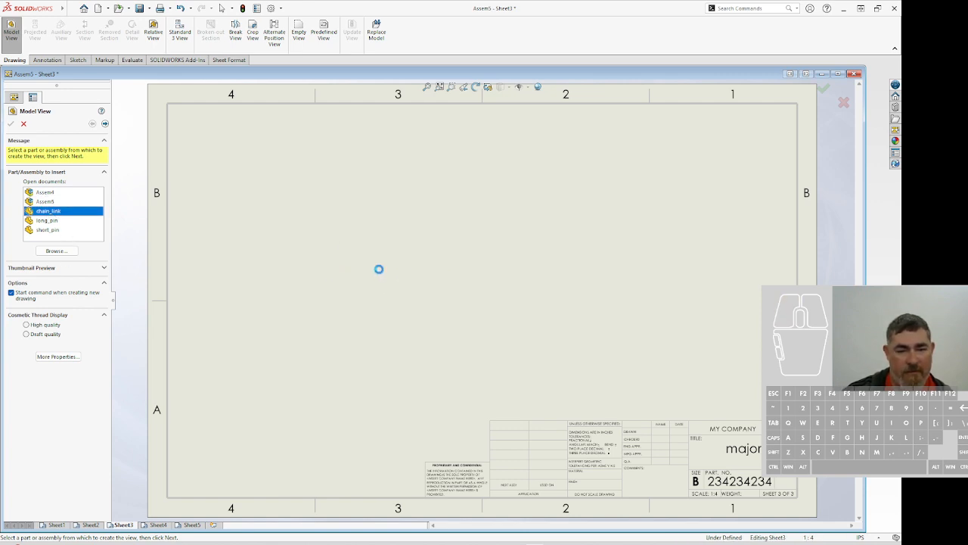
left_click(378, 270)
left_click(507, 276)
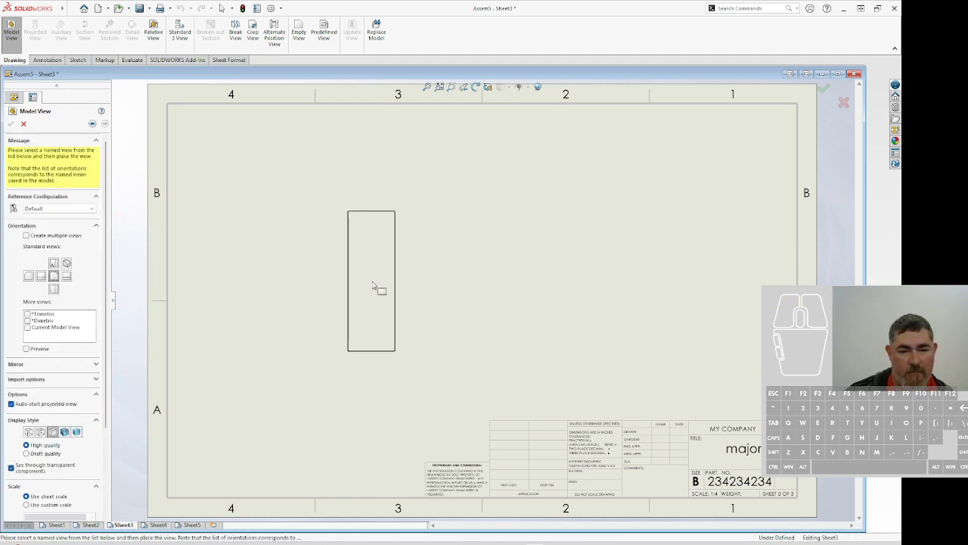
left_click(378, 287)
left_click(11, 123)
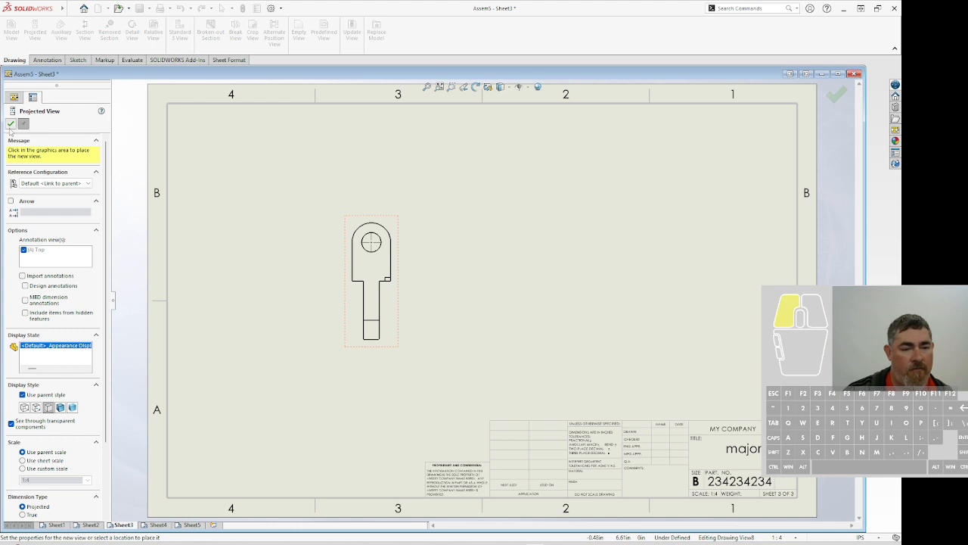
left_click(156, 525)
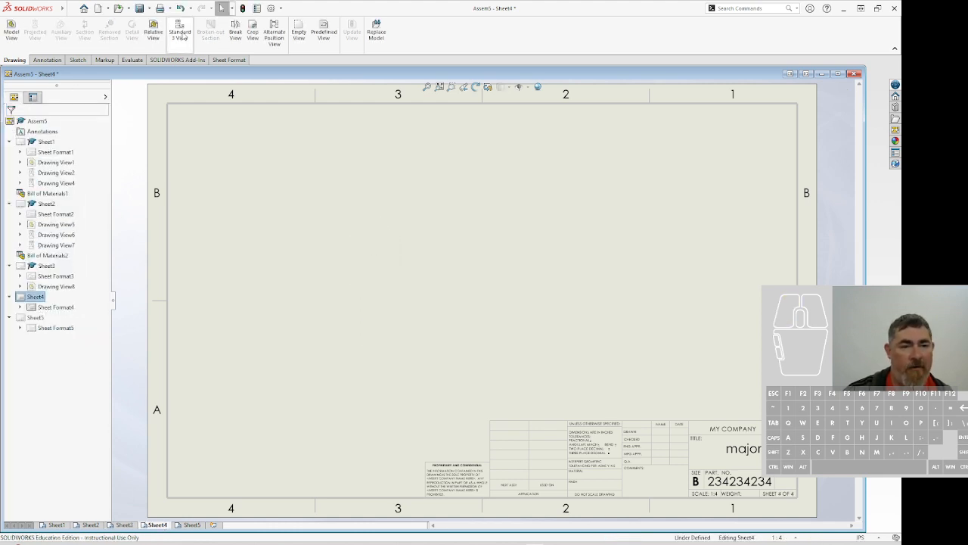
Insert the standard three views of the long_pin part on Sheet4
left_click(182, 34)
left_click(34, 189)
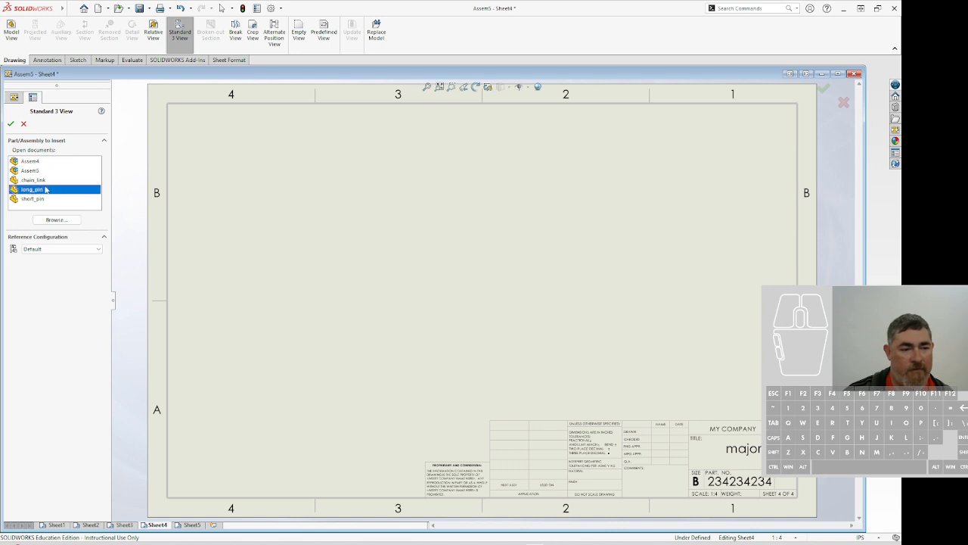
double_click(36, 190)
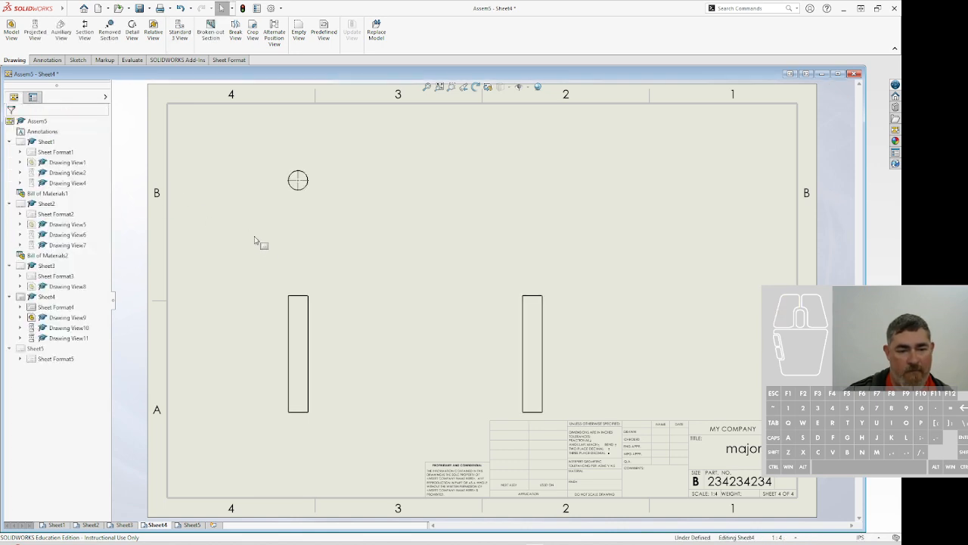
Delete all three standard views of the long pin from Sheet4
left_click(552, 337)
key("Delete")
left_click(514, 242)
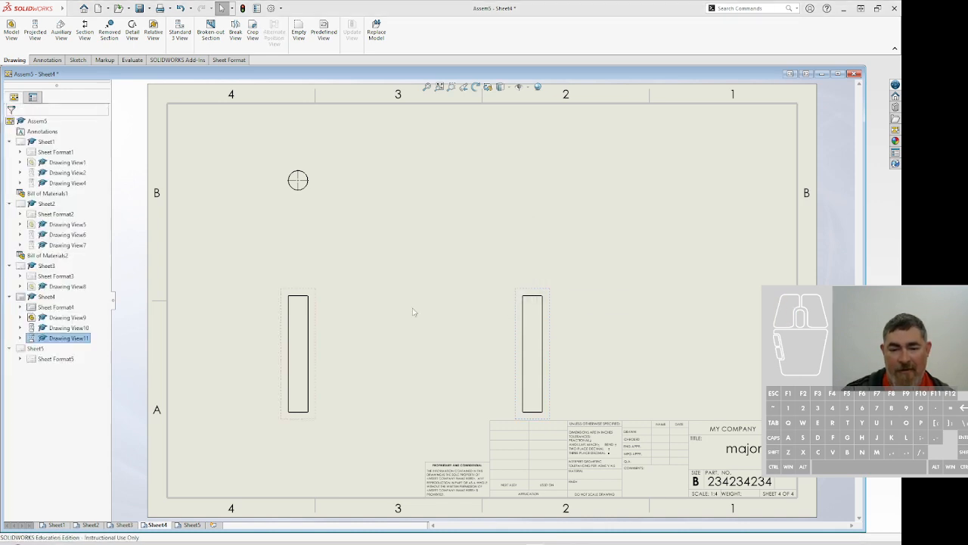
left_click(312, 344)
key("Delete")
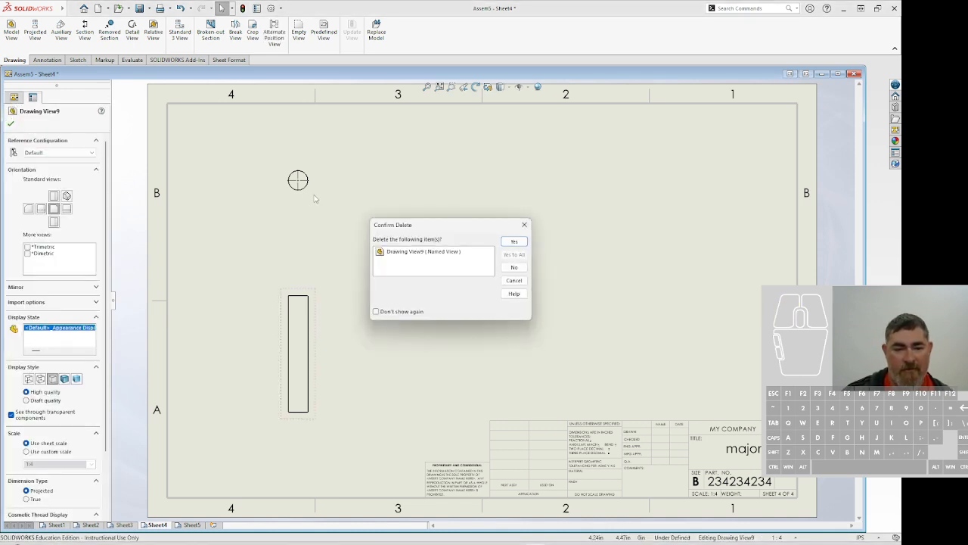
left_click(514, 241)
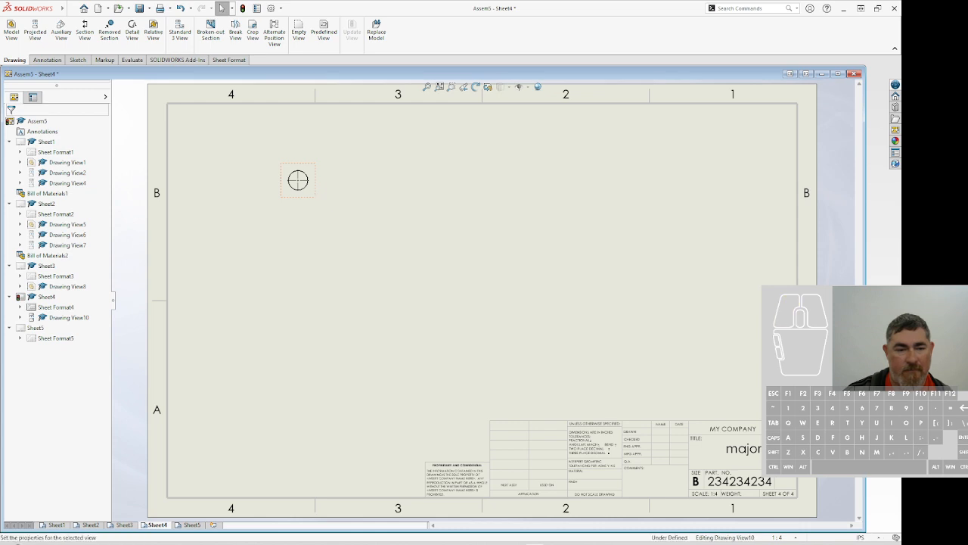
left_click(299, 181)
key("Delete")
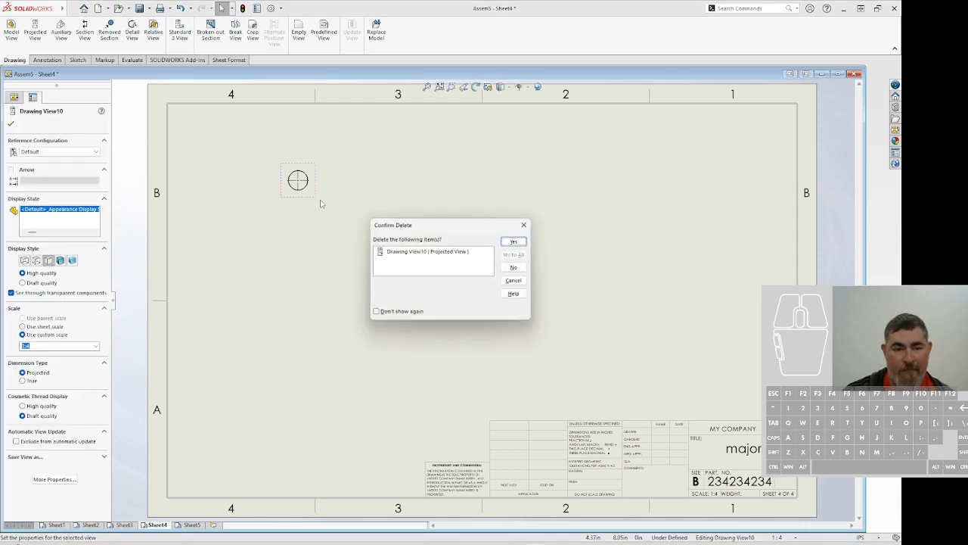
left_click(514, 243)
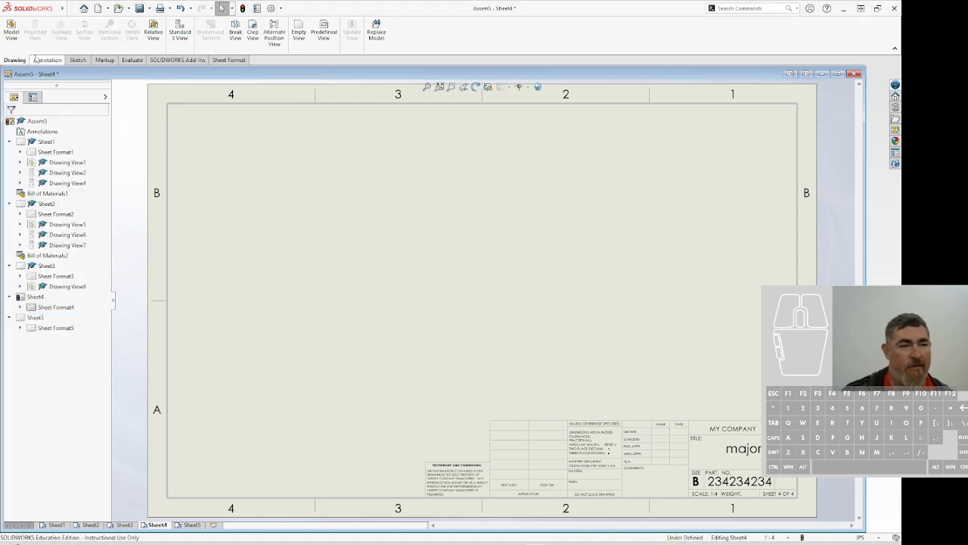
Place a single model view of the long_pin part in right-side orientation on Sheet4, without projected views
left_click(12, 31)
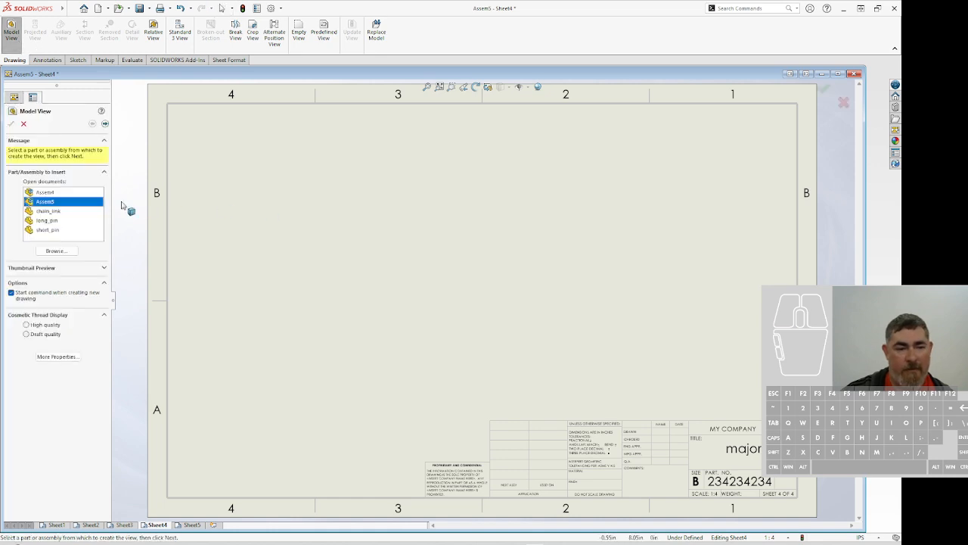
left_click(47, 221)
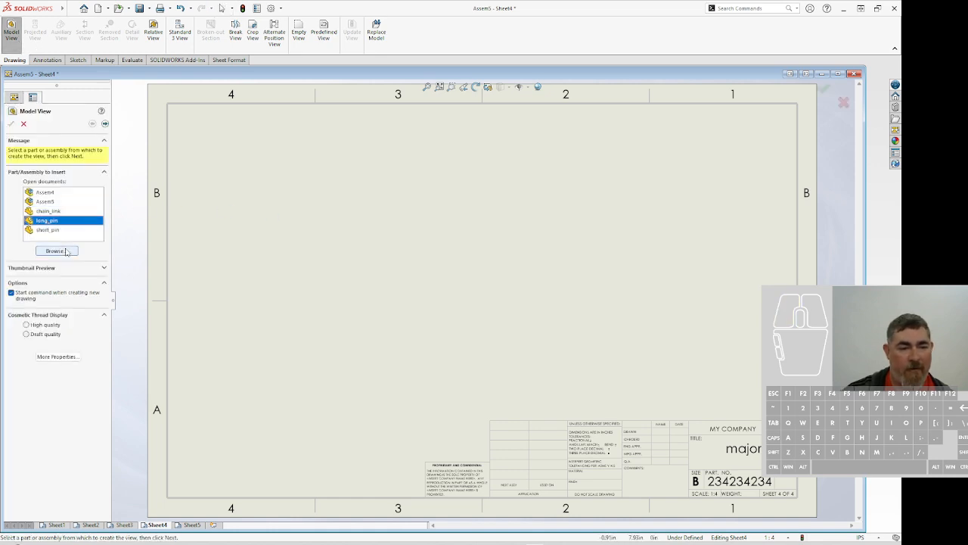
left_click(66, 251)
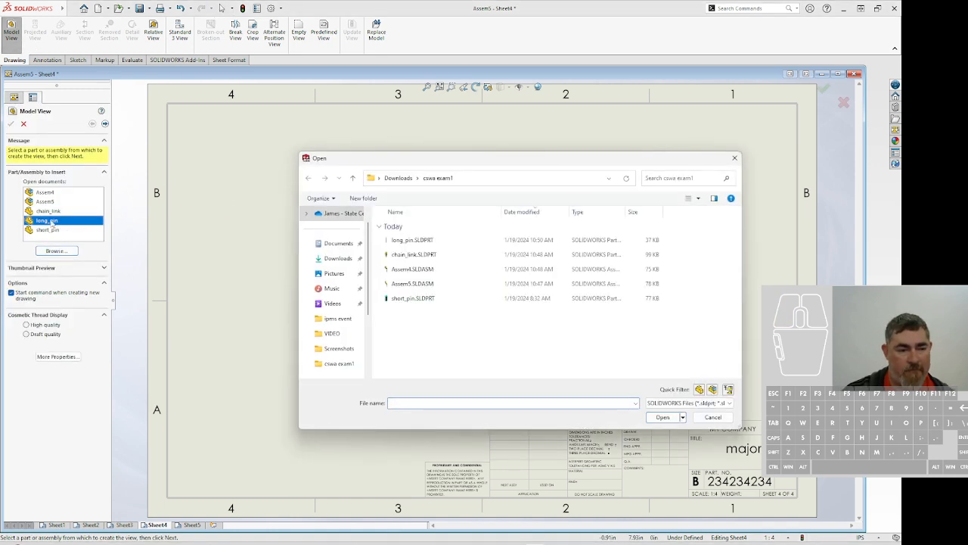
key("Escape")
double_click(47, 220)
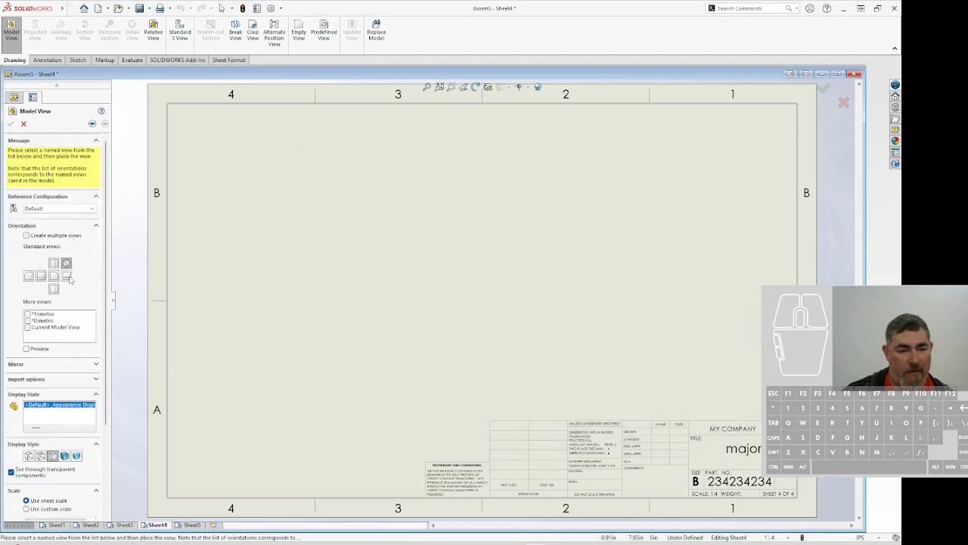
left_click(66, 276)
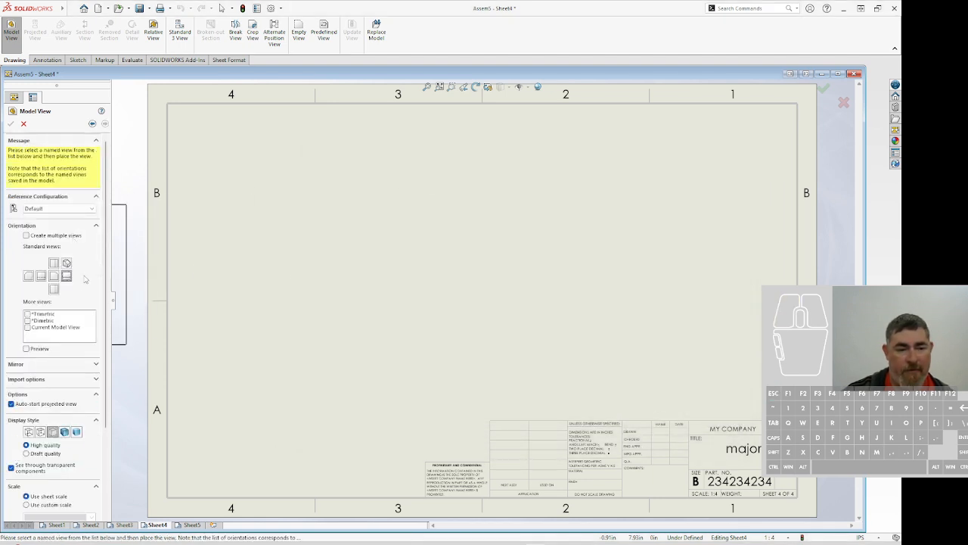
left_click(515, 227)
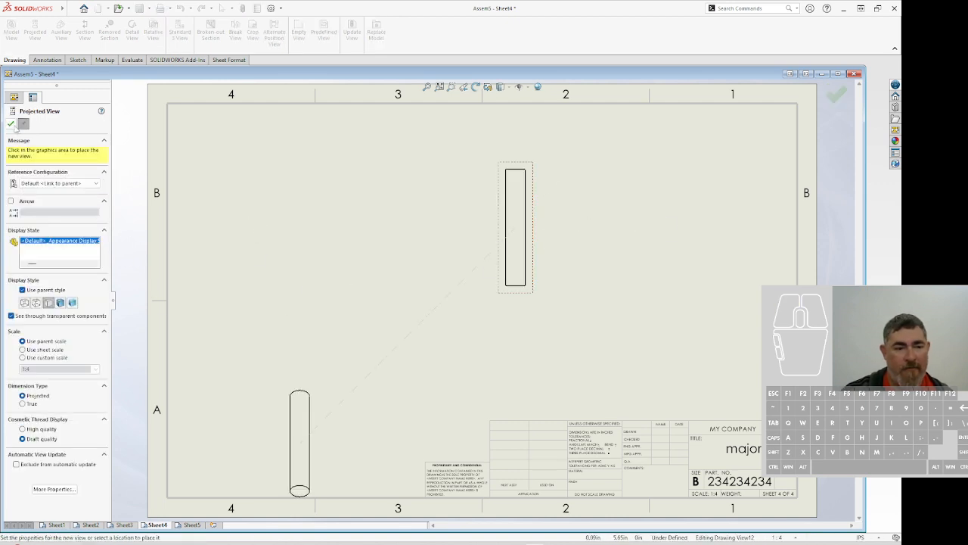
left_click(12, 125)
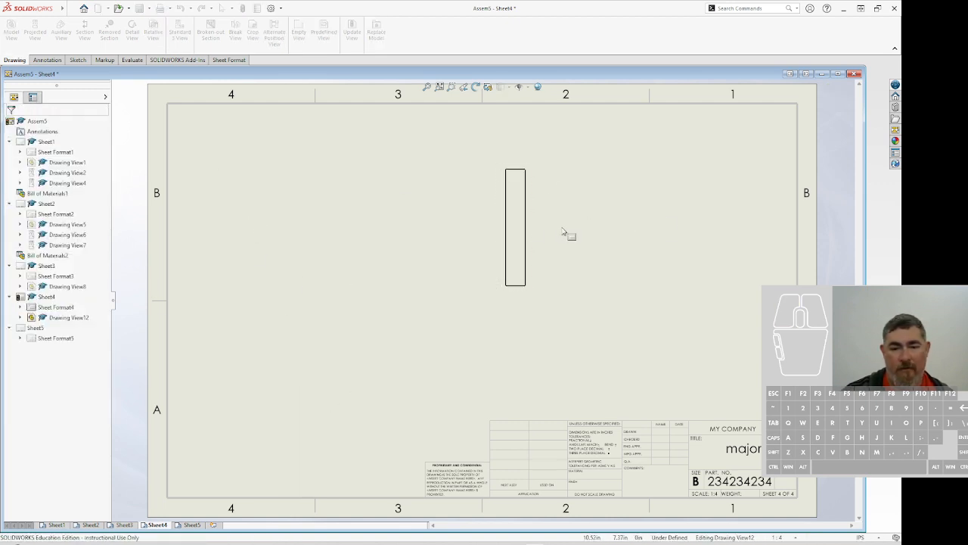
Rotate the long pin's drawing view to an angle of 90 degrees
left_click(522, 231)
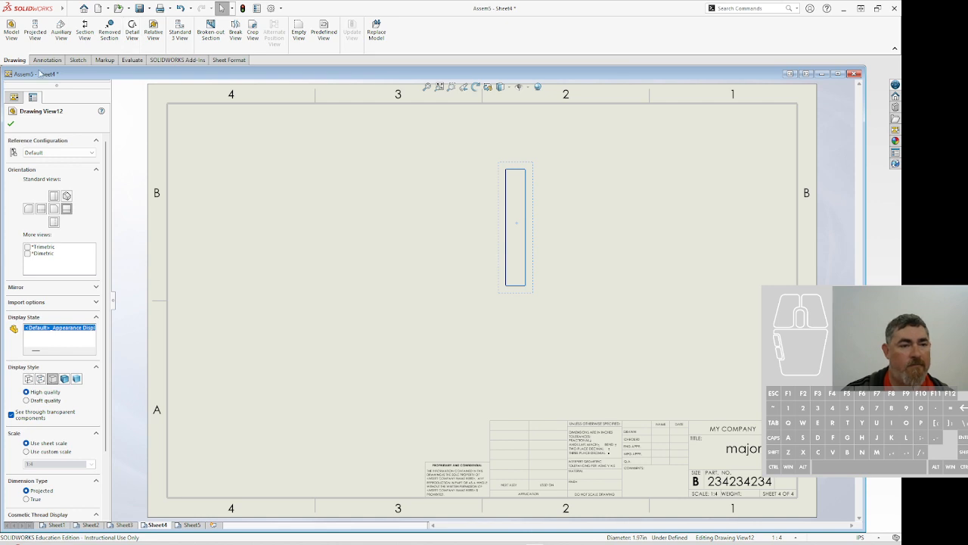
left_click(362, 290)
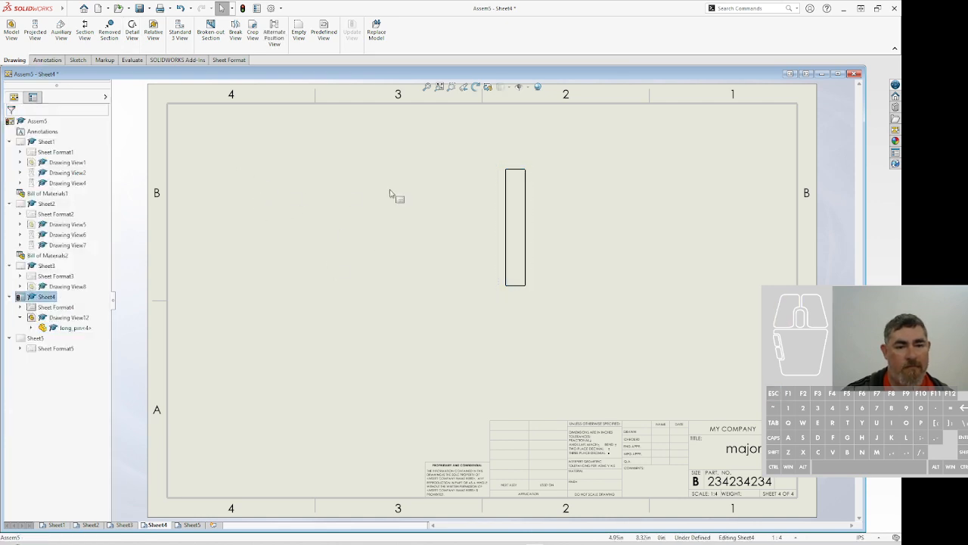
left_click(475, 87)
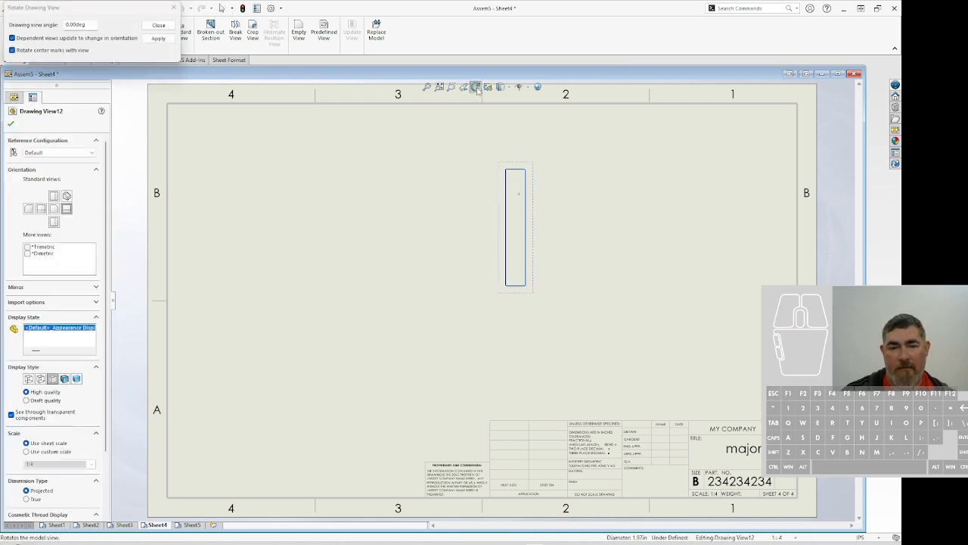
left_click(51, 27)
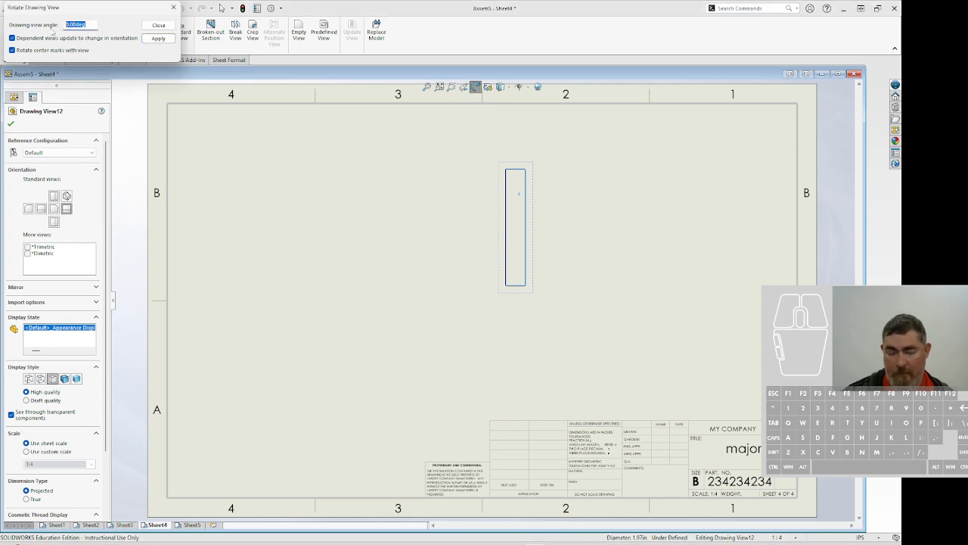
type("90")
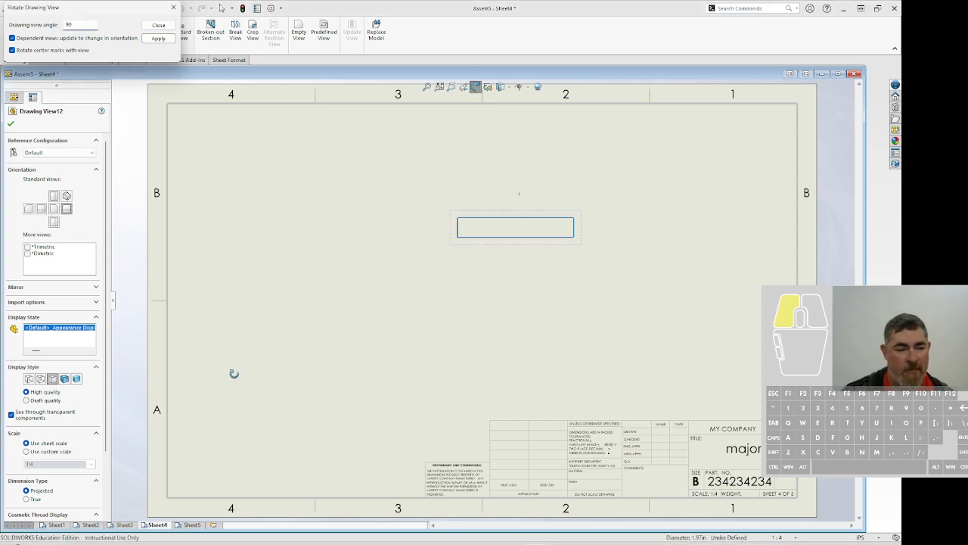
Rotate the long pin's view to an angle of -90 degrees and move it to the middle of Sheet4
left_click_drag(232, 371, 88, 472)
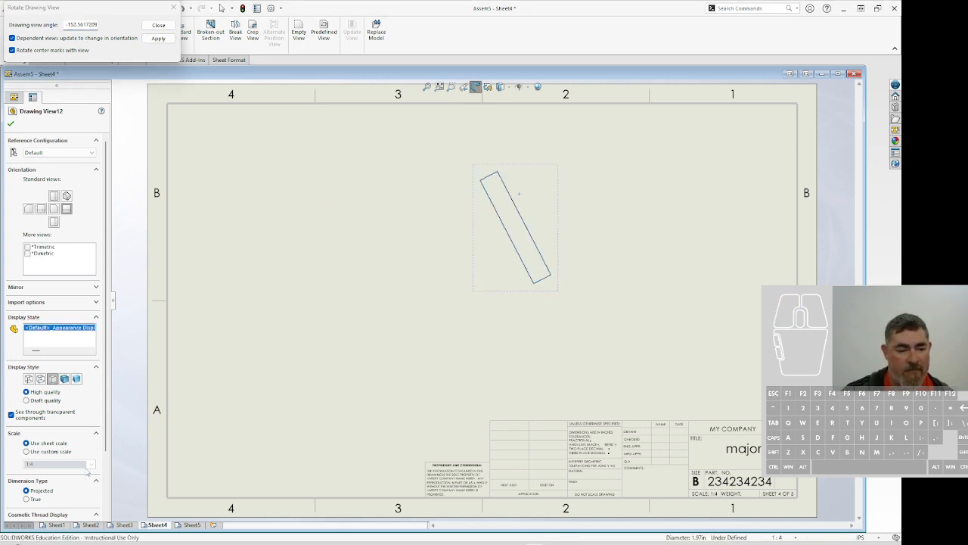
double_click(96, 24)
type("90")
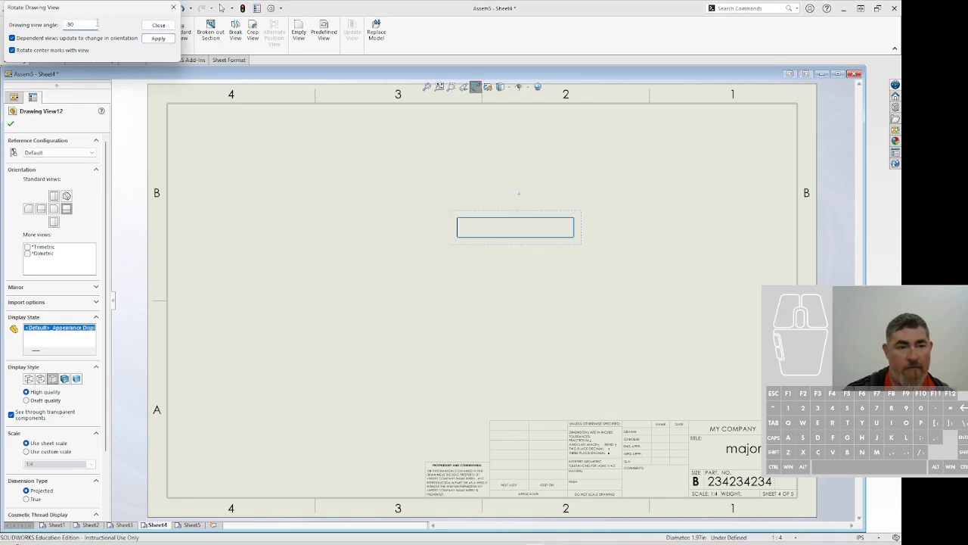
left_click(158, 37)
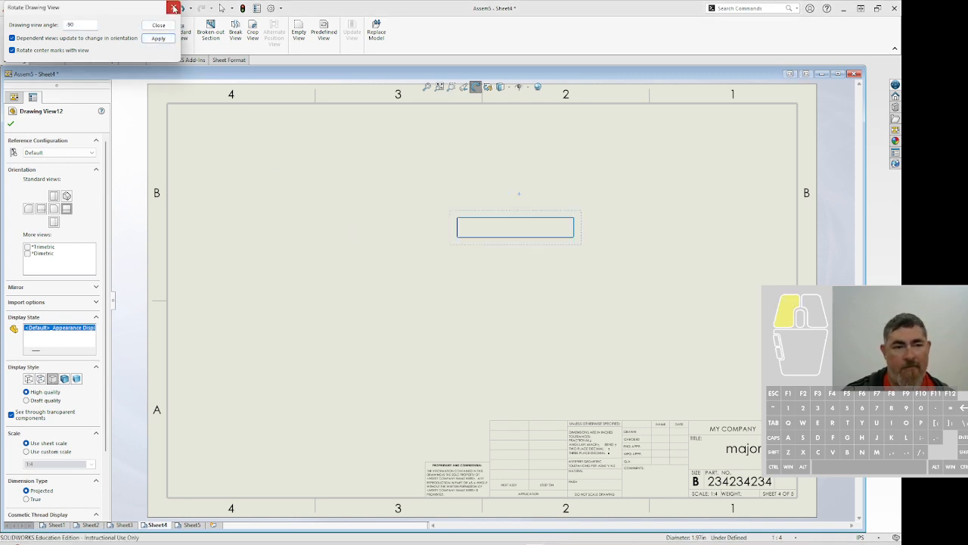
left_click(174, 7)
left_click_drag(522, 250, 466, 307)
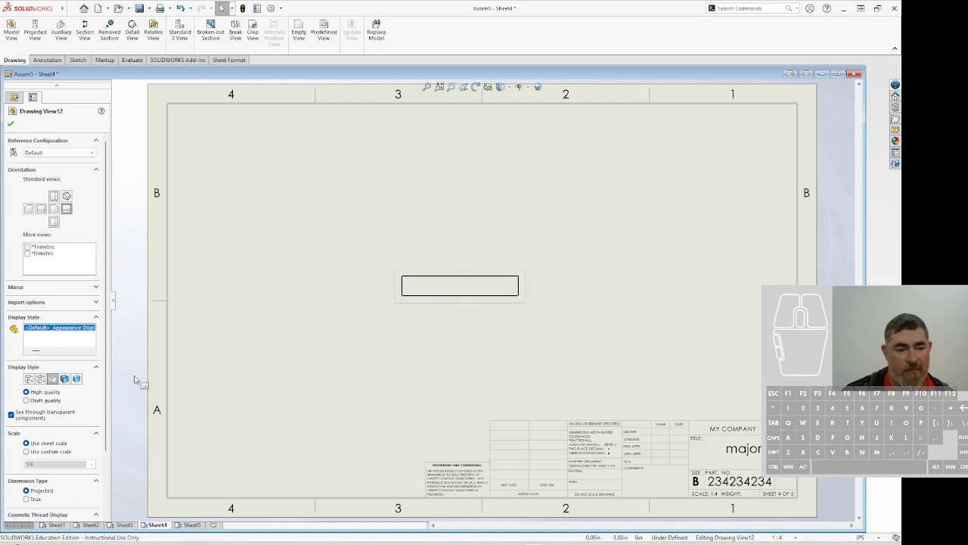
Set the sheet scale of Sheet4 to 1:2 in its sheet properties
left_click(321, 208)
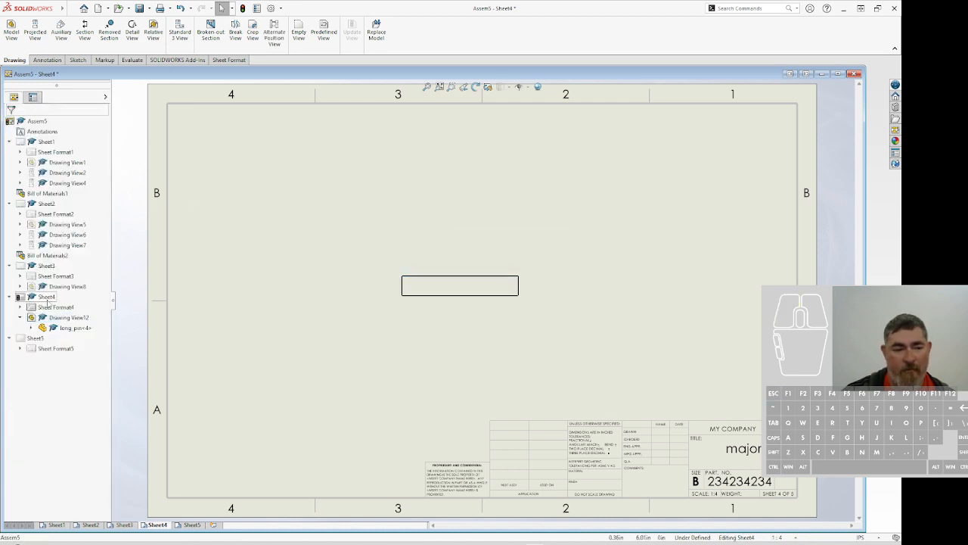
right_click(48, 300)
left_click(45, 297)
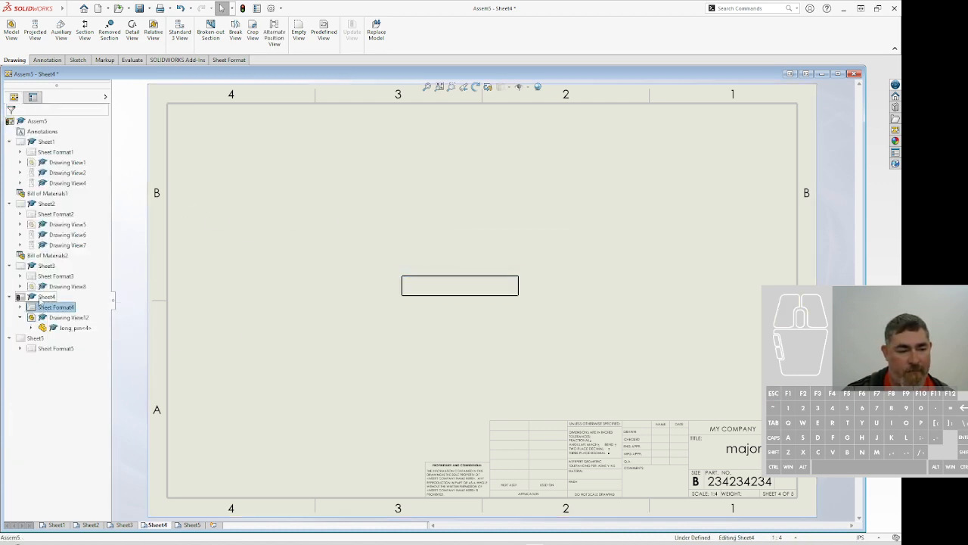
right_click(41, 298)
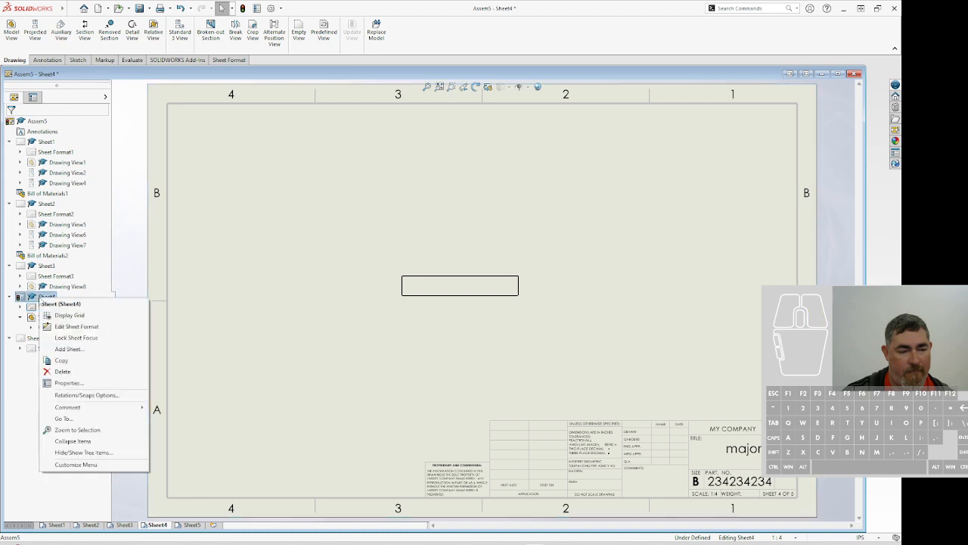
left_click(66, 383)
double_click(226, 168)
type("2")
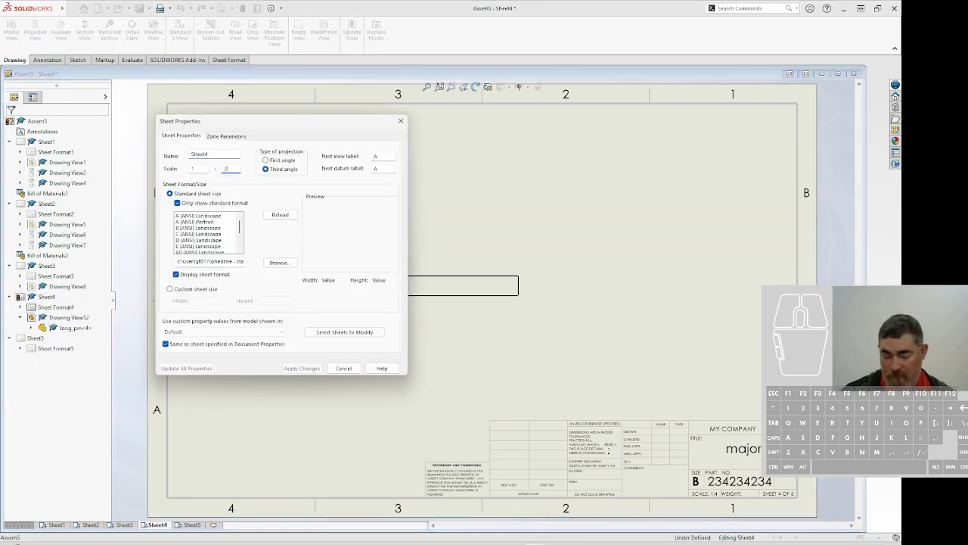
key("Return")
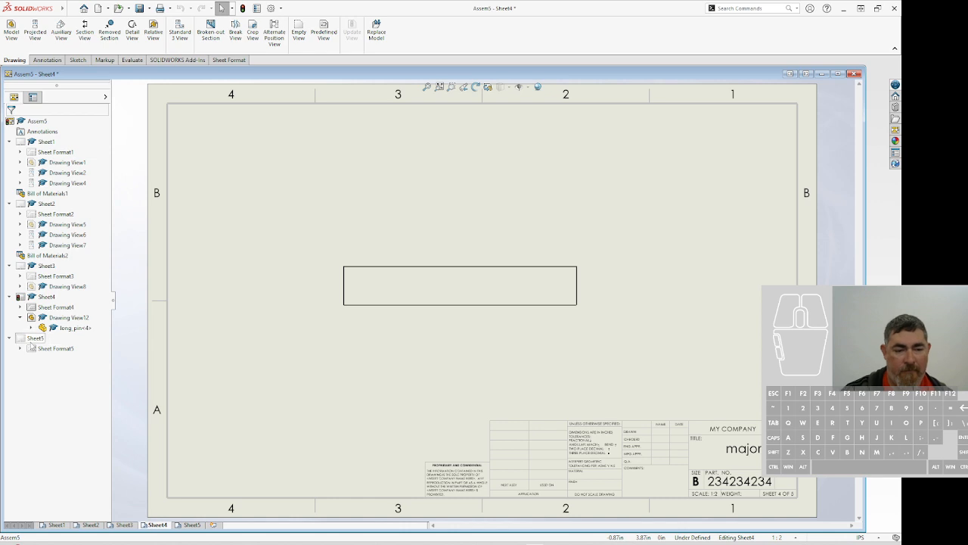
Place a single model view of the short_pin part in right-side orientation on Sheet5
left_click(191, 525)
left_click(14, 34)
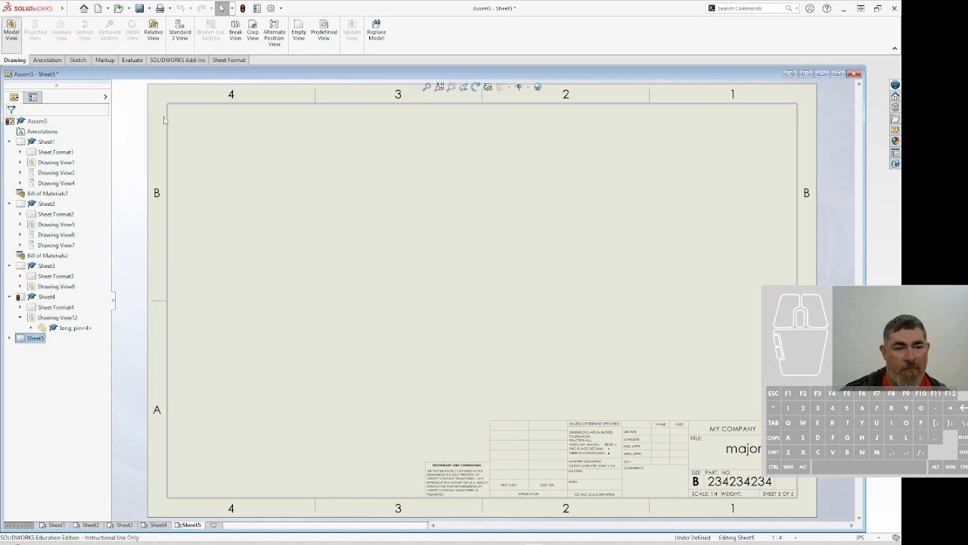
left_click(47, 230)
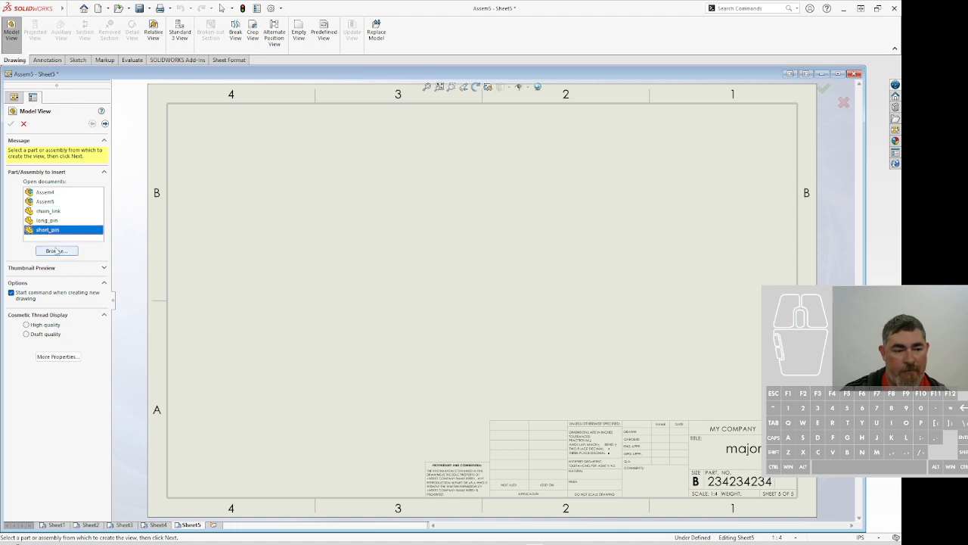
double_click(53, 233)
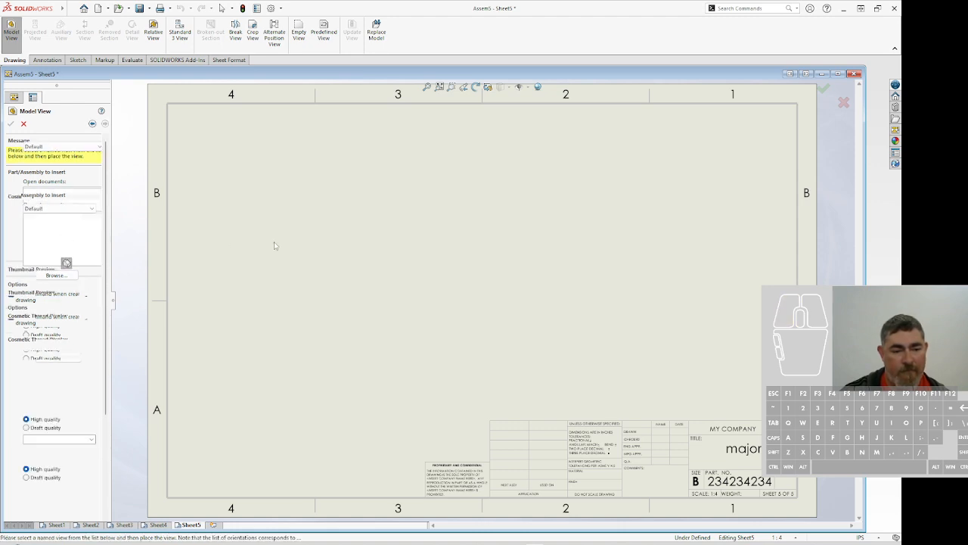
left_click(439, 263)
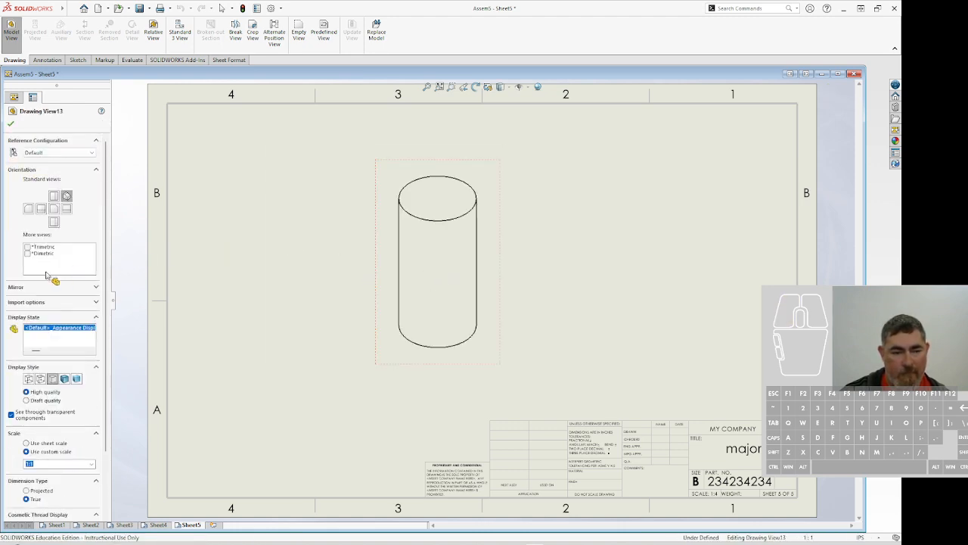
left_click(66, 209)
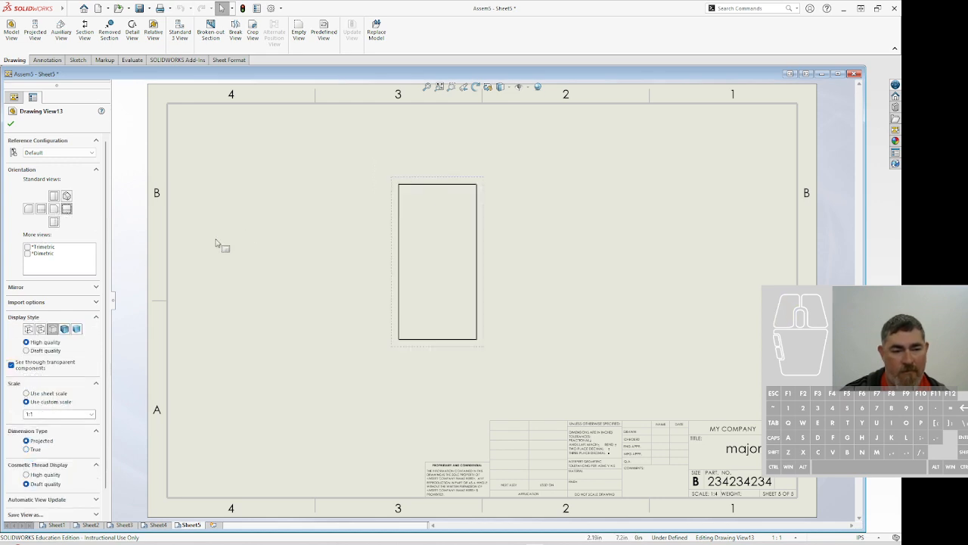
Rotate the short pin's drawing view to an angle of 90 degrees
left_click(475, 87)
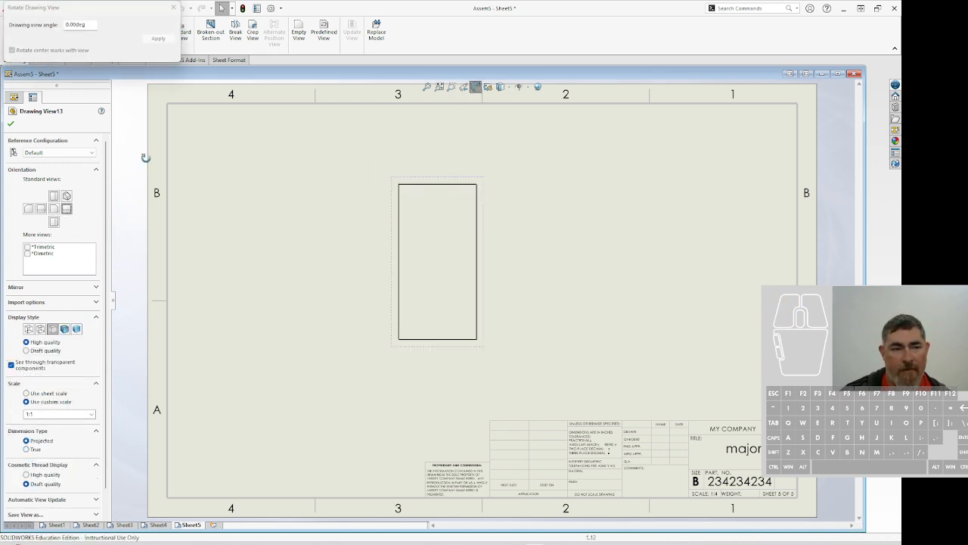
left_click_drag(90, 26, 15, 21)
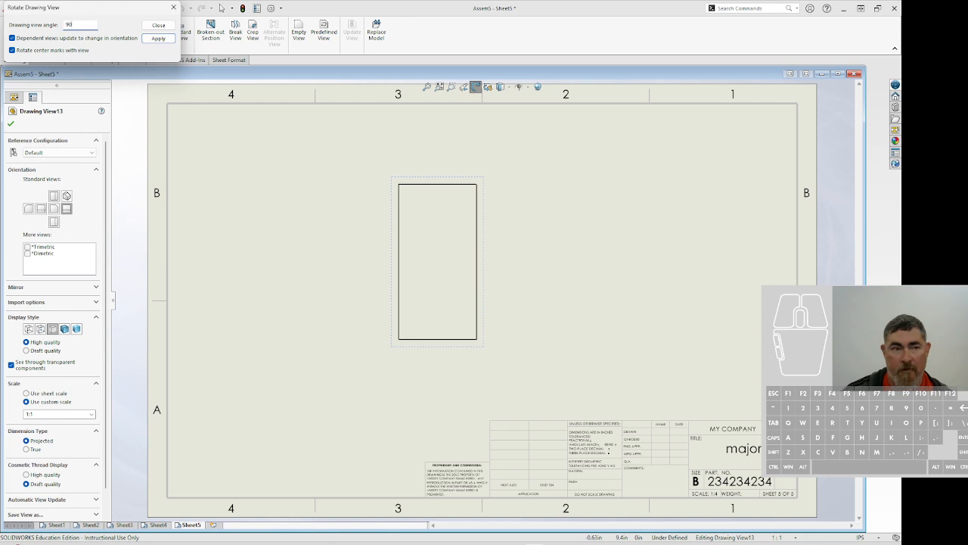
type("90")
key("Return")
left_click(158, 25)
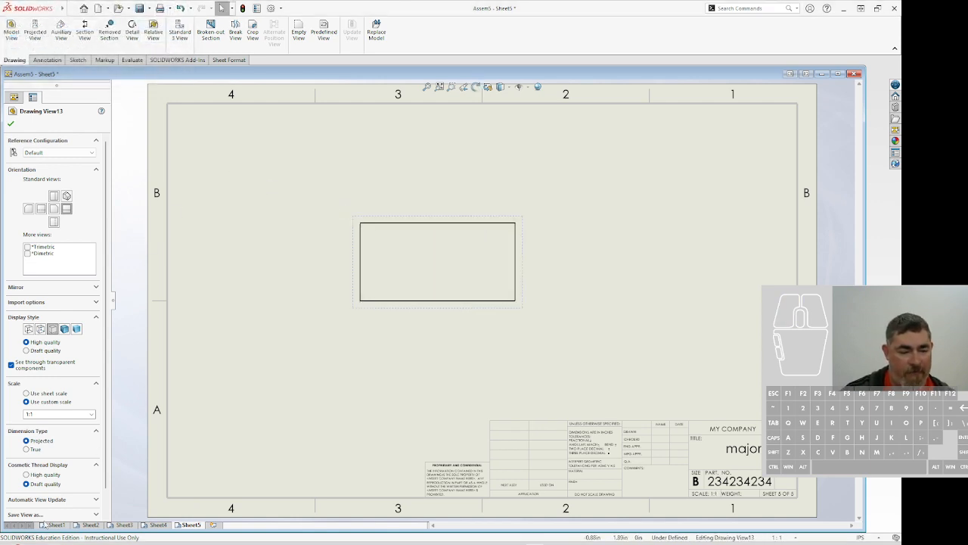
Review Sheet1 through Sheet5, checking the views and the bills of materials on the assembly sheets
left_click(51, 526)
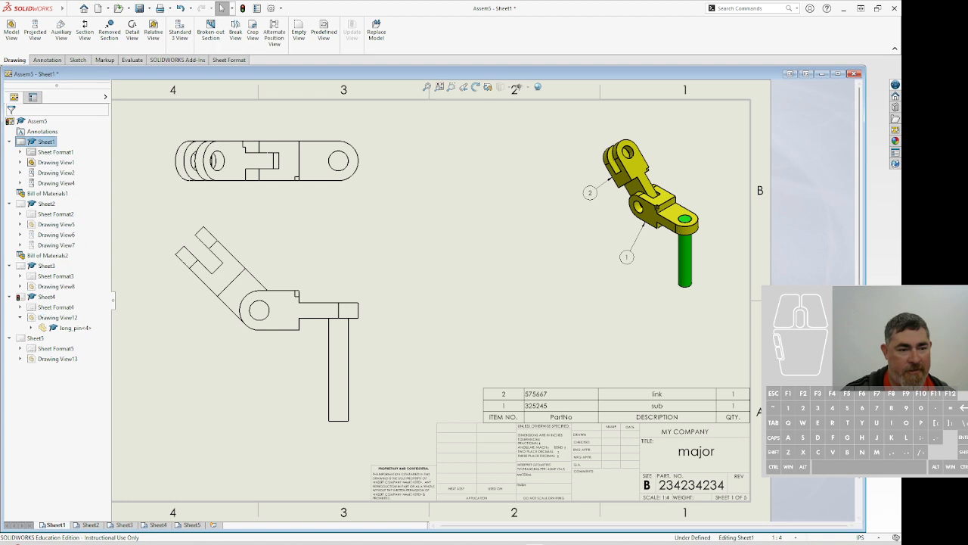
left_click(90, 525)
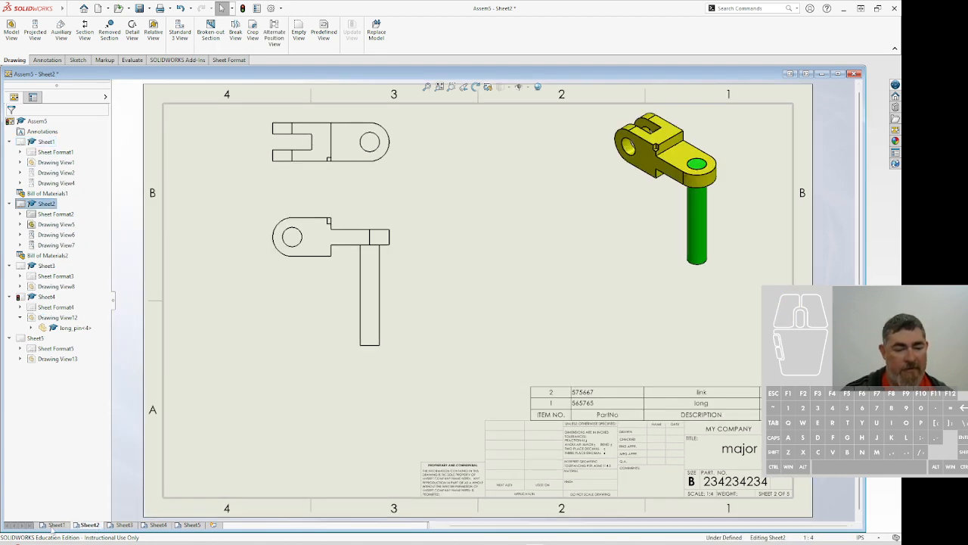
left_click(53, 524)
left_click(89, 524)
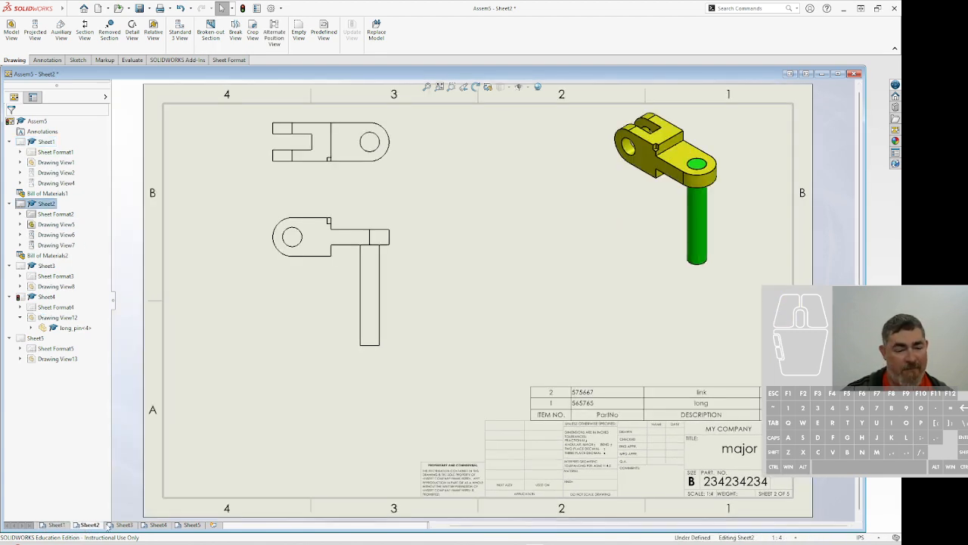
left_click(121, 524)
left_click(155, 524)
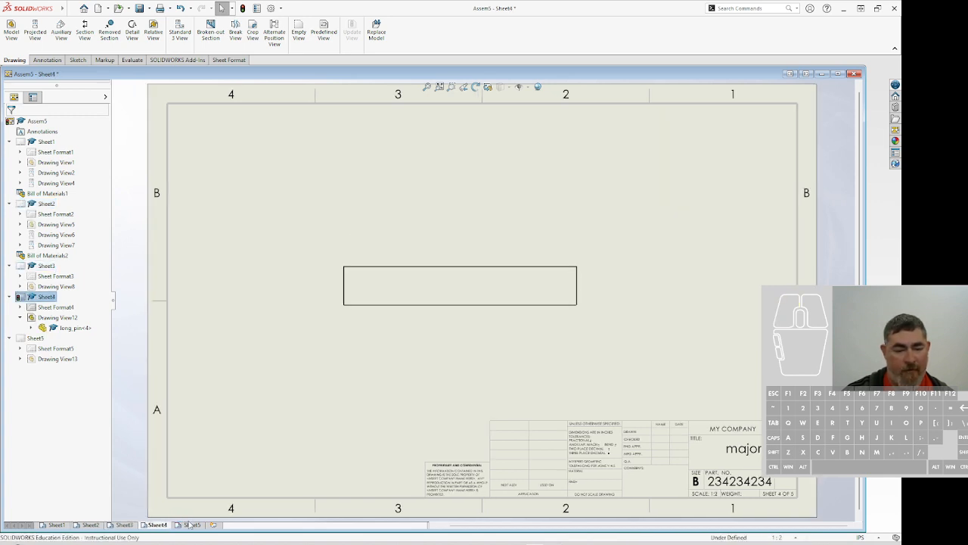
left_click(191, 524)
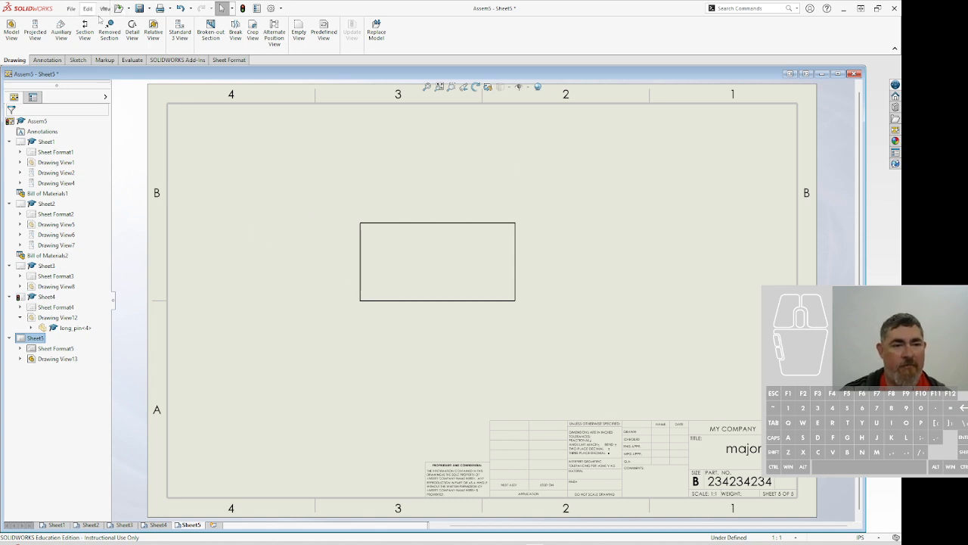
Examine the PDF export options for saving the drawing as Adobe Portable Document Format, and leave without saving
left_click(103, 9)
mouse_move(71, 8)
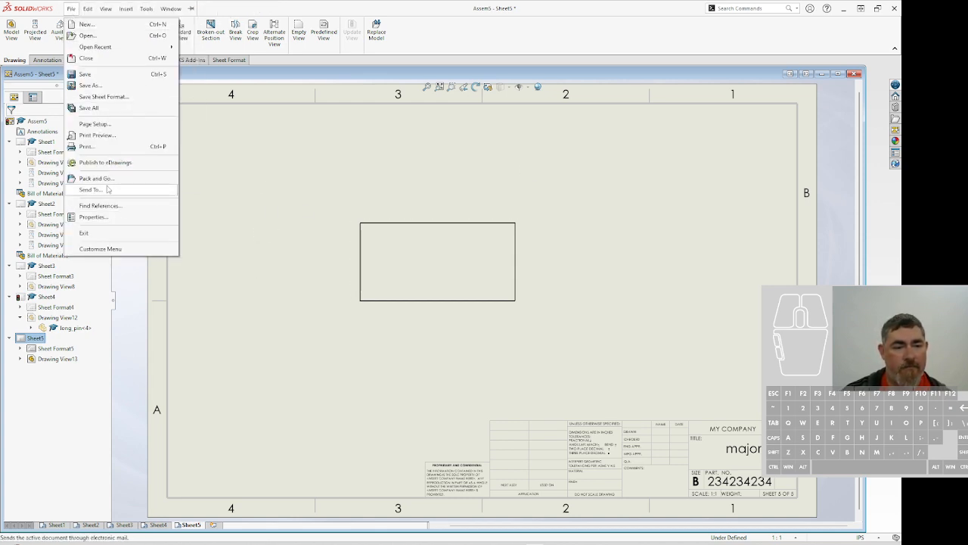
left_click(91, 85)
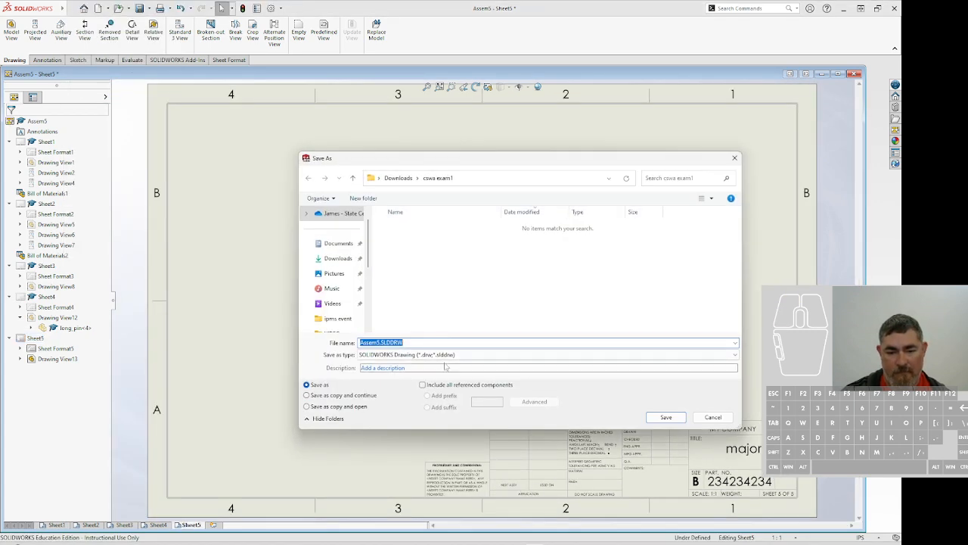
left_click(408, 353)
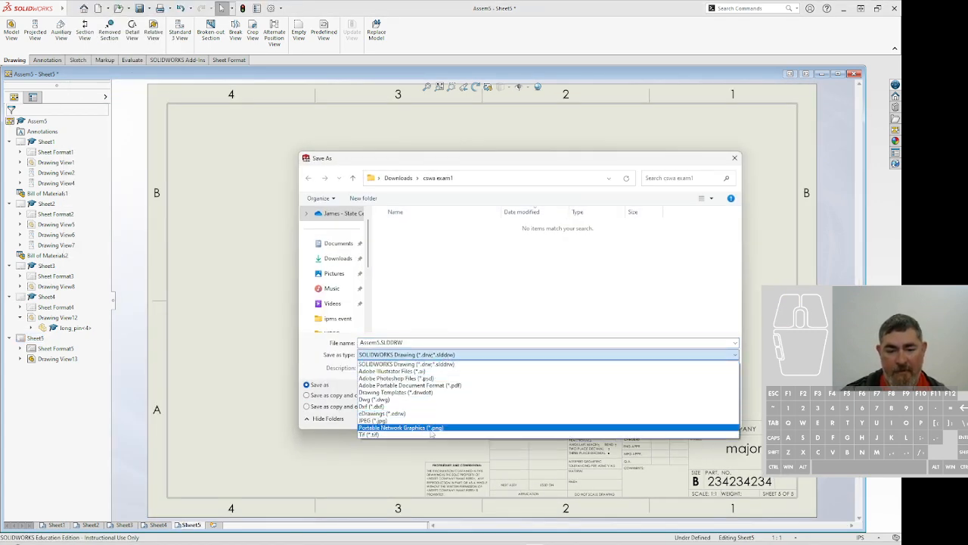
left_click(451, 386)
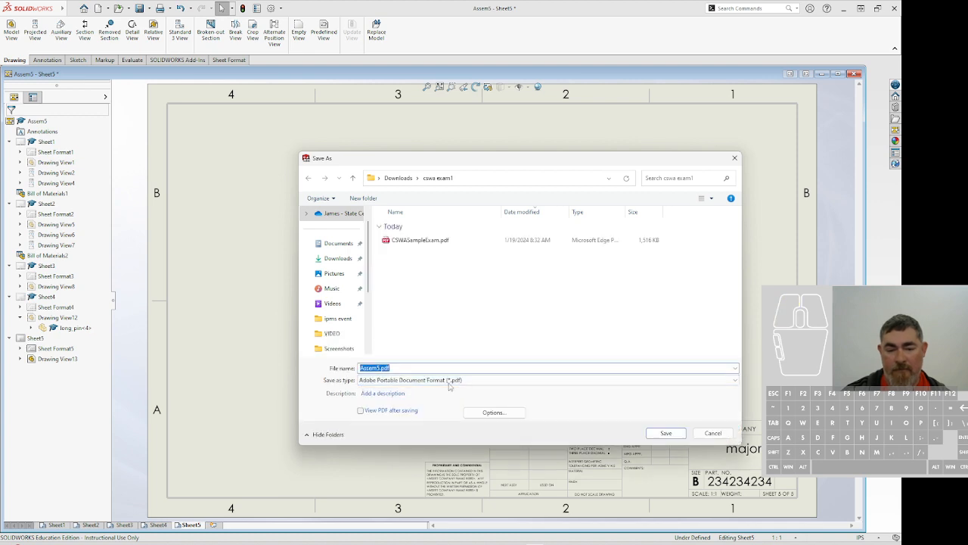
left_click(512, 414)
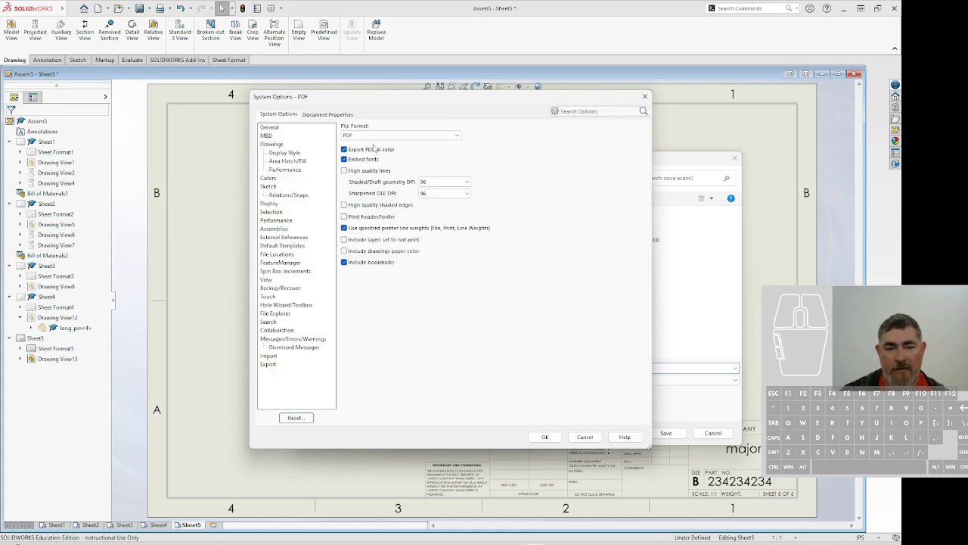
left_click(554, 437)
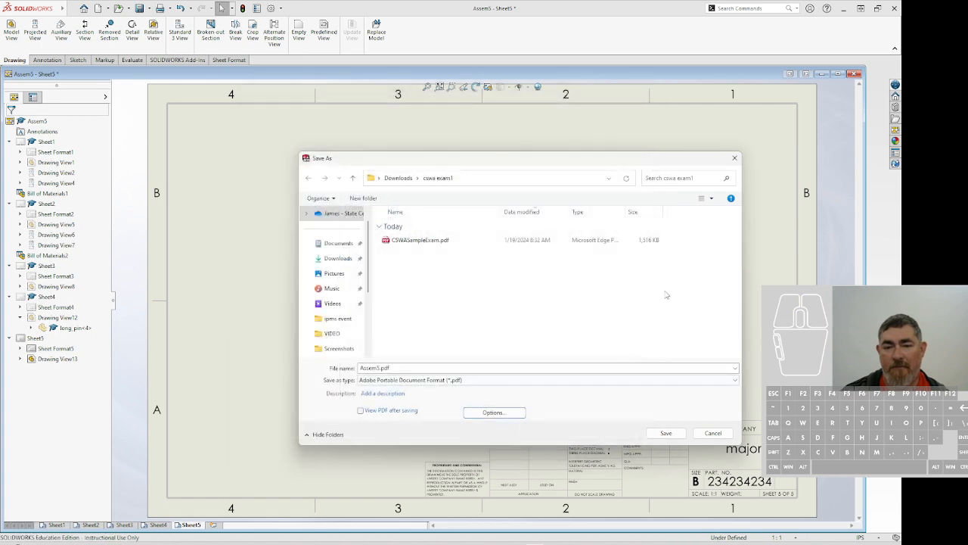
left_click(735, 158)
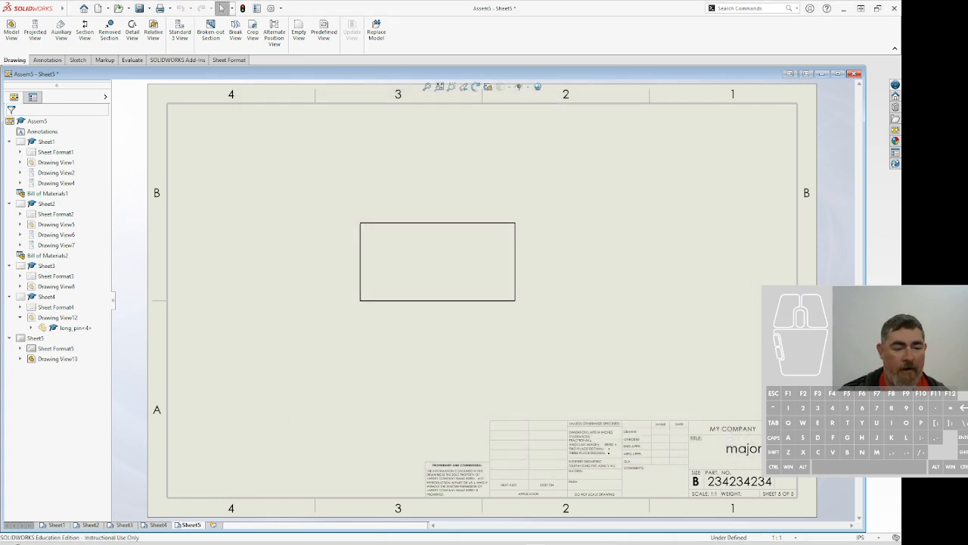